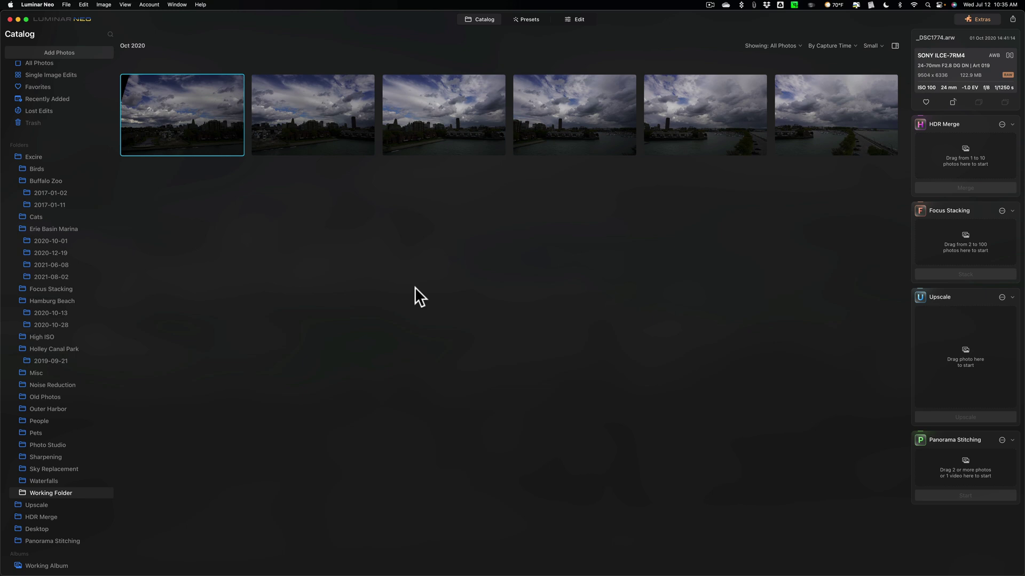
Preview each skyline photo full size through _DSC1779, then return to the catalog grid
double_click(206, 142)
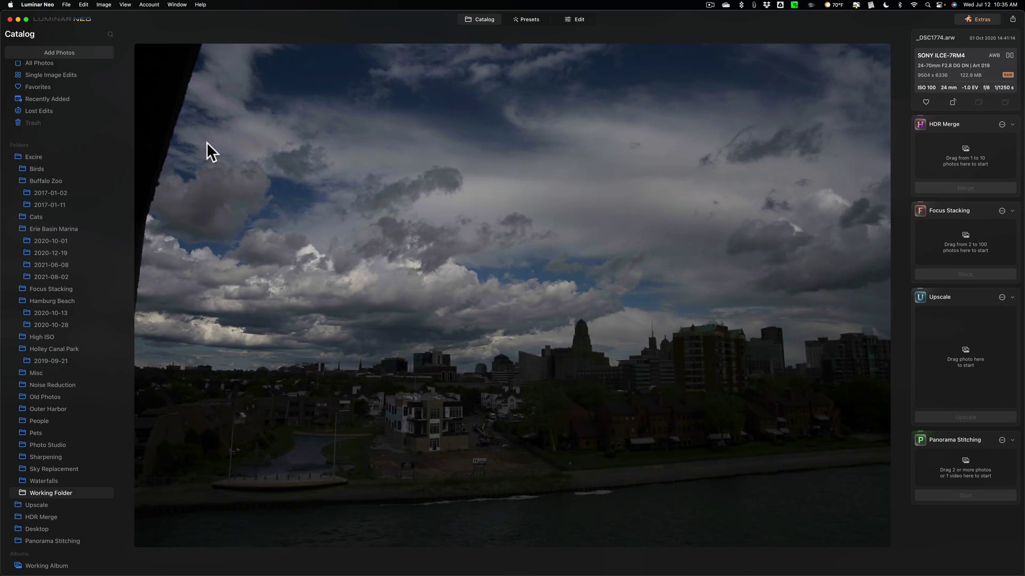
key(Right)
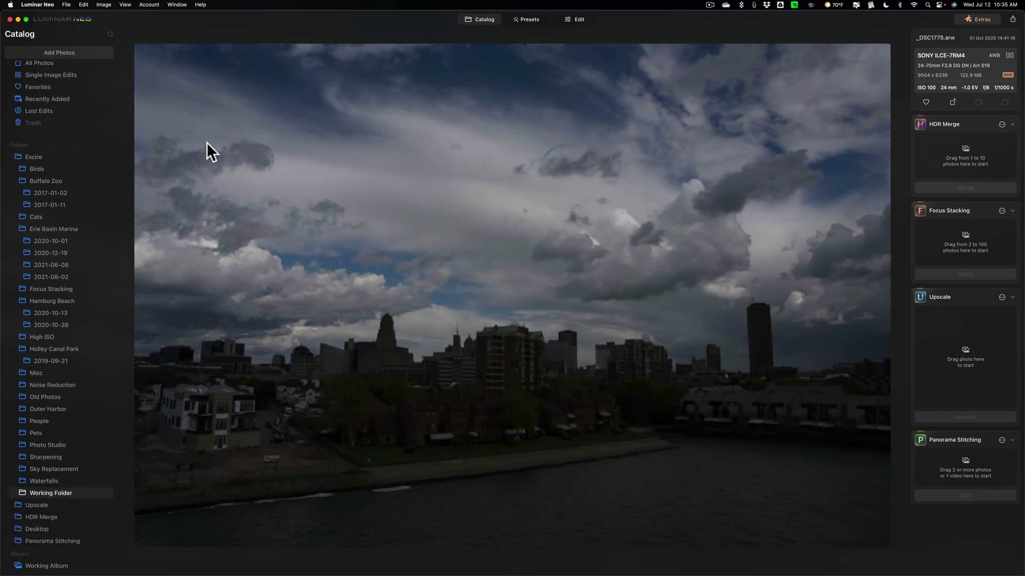
key(Right)
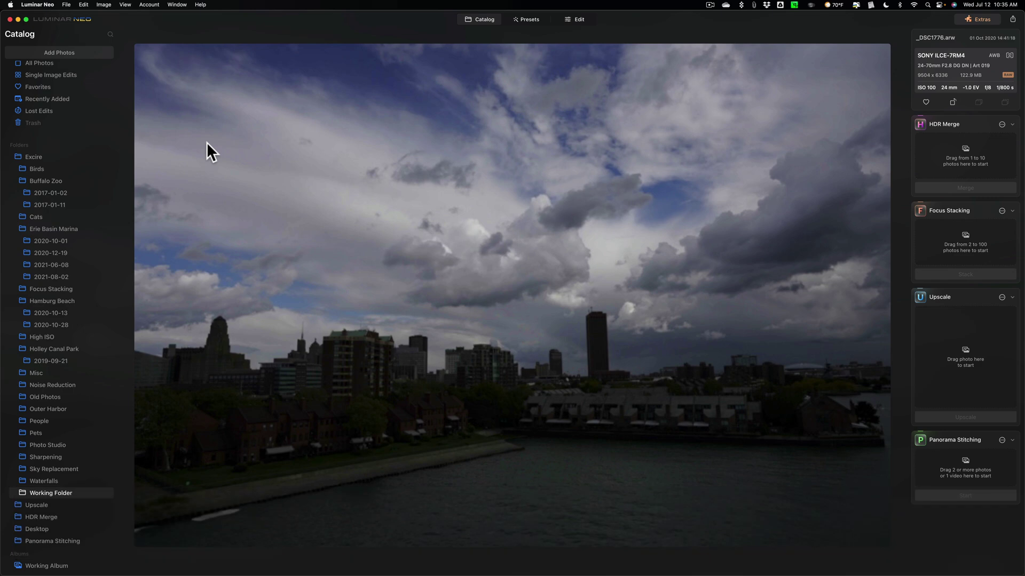
key(Right)
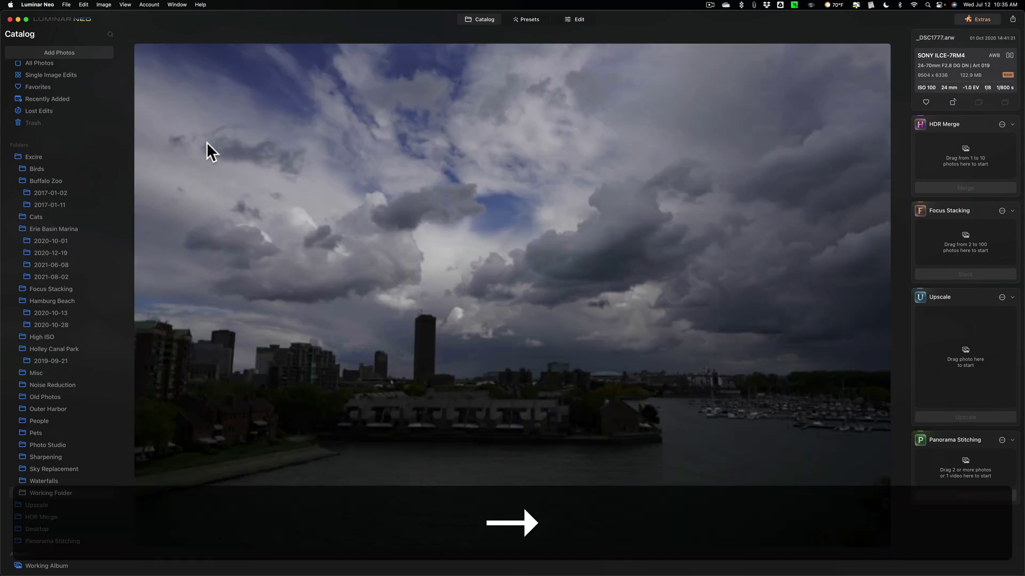
key(Right)
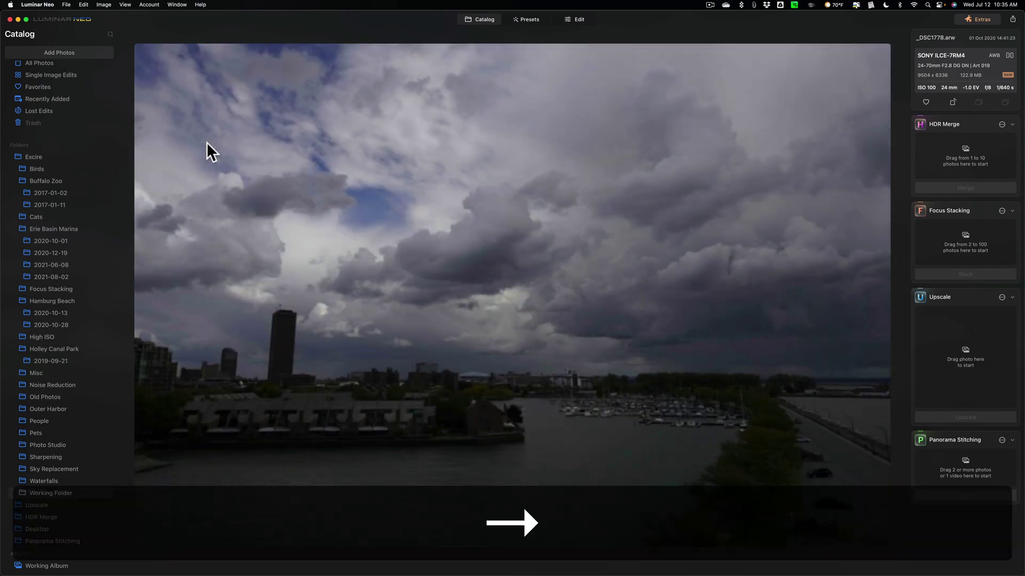
key(Right)
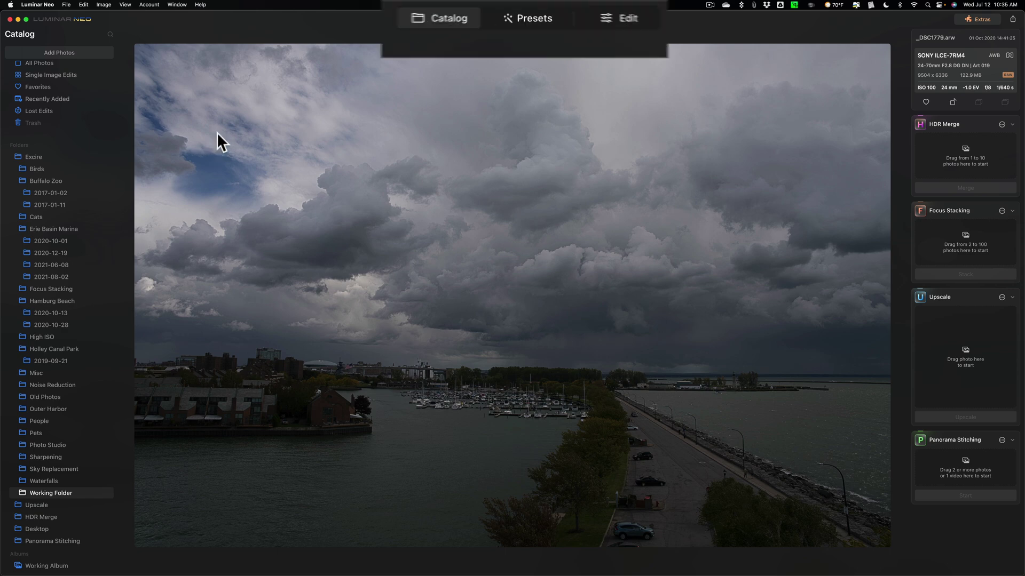
click(462, 21)
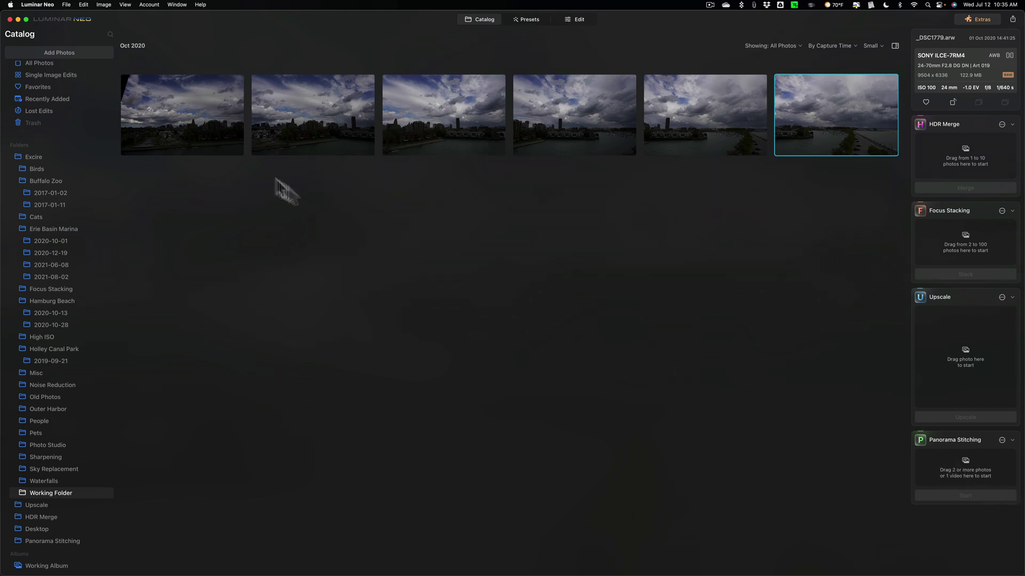
Select all six skyline photos and drag them into the Panorama Stitching panel
click(209, 131)
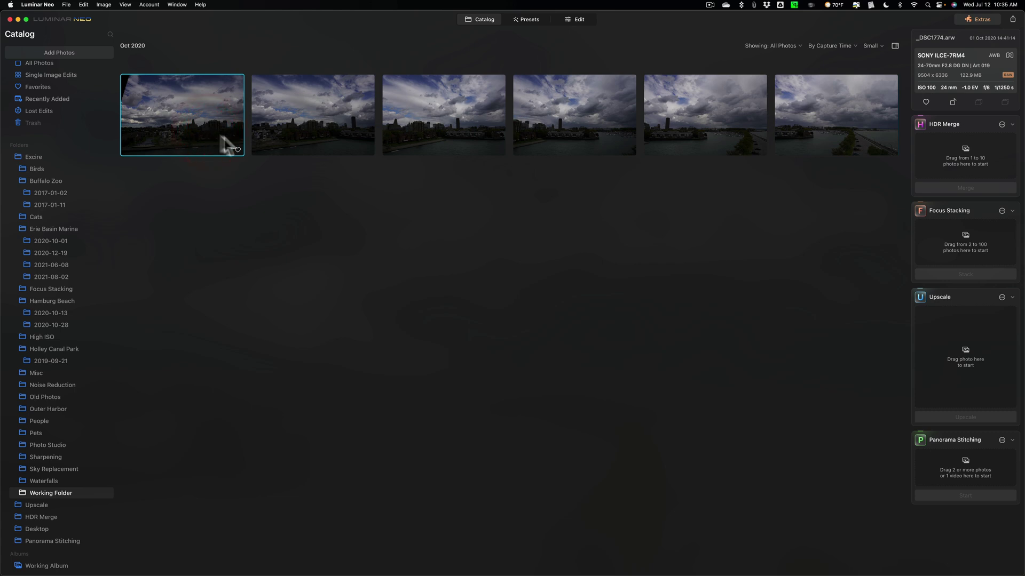
key(shift)
shift+click(807, 100)
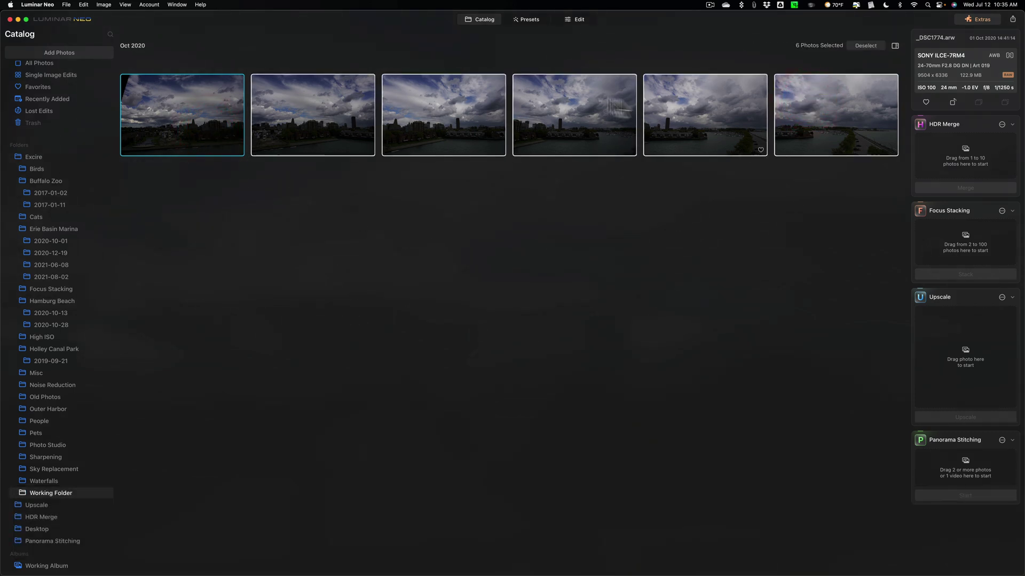
drag(475, 107, 970, 460)
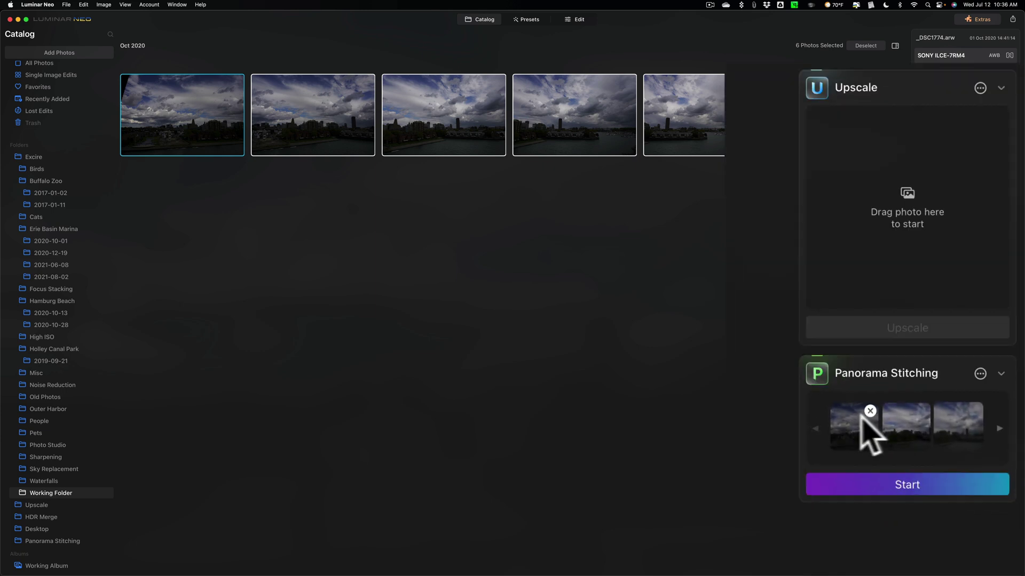
click(998, 428)
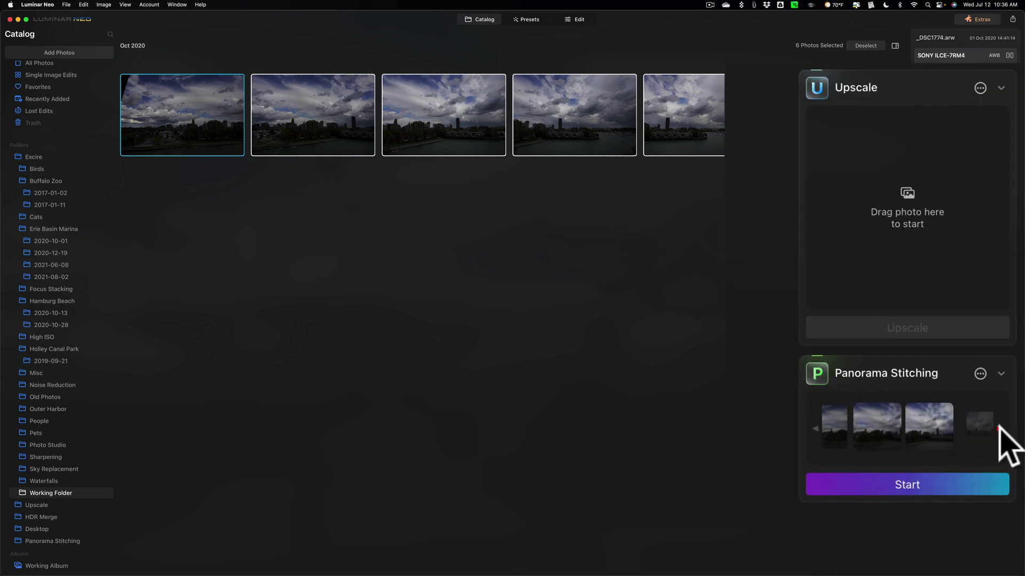
click(998, 428)
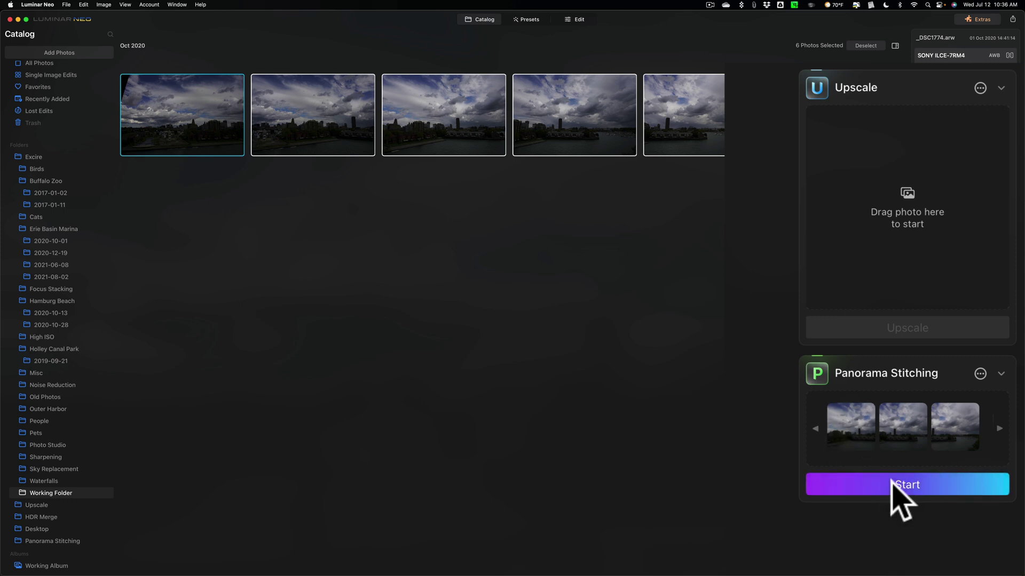
mouse_move(950, 446)
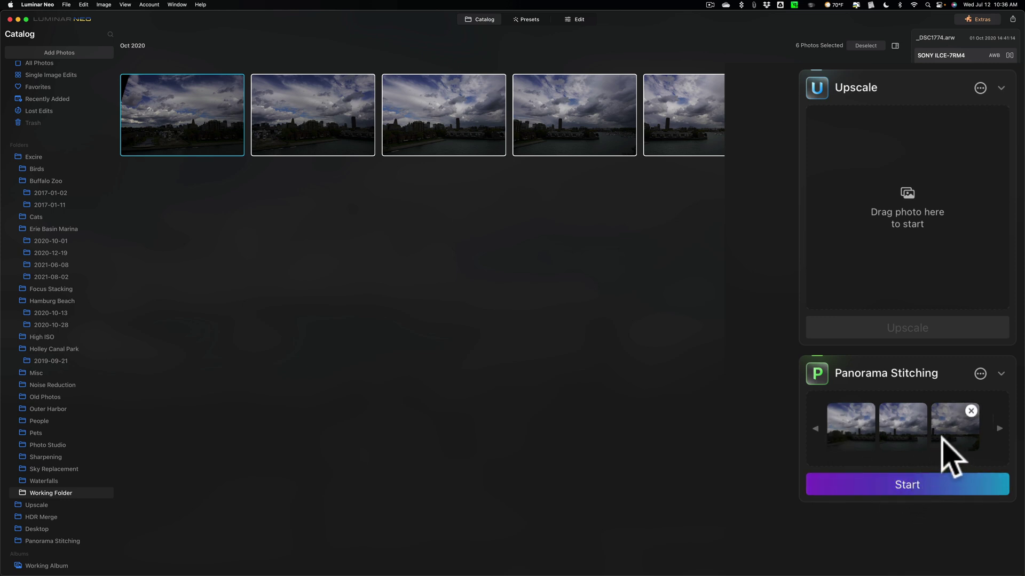
click(981, 375)
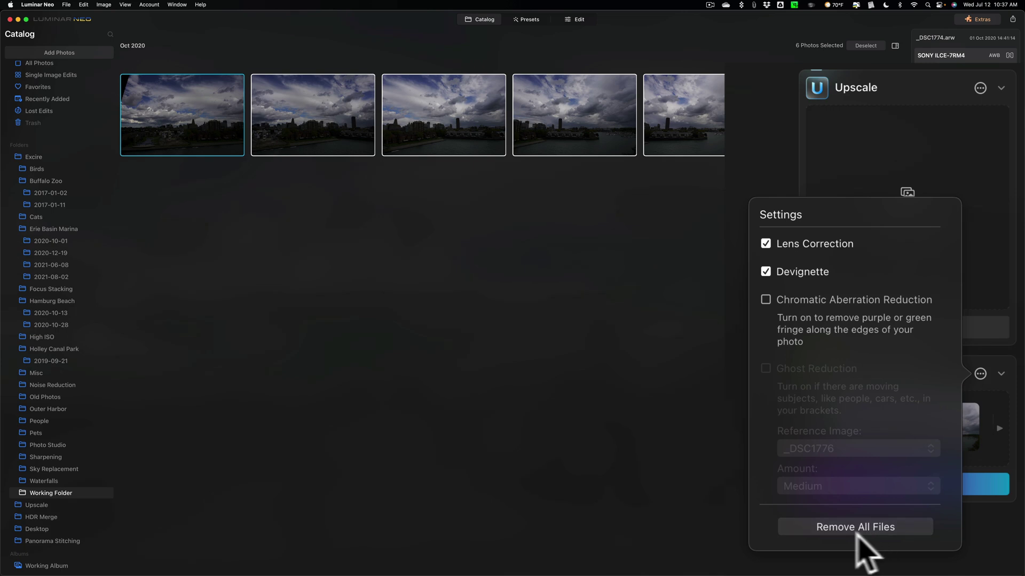
click(1004, 360)
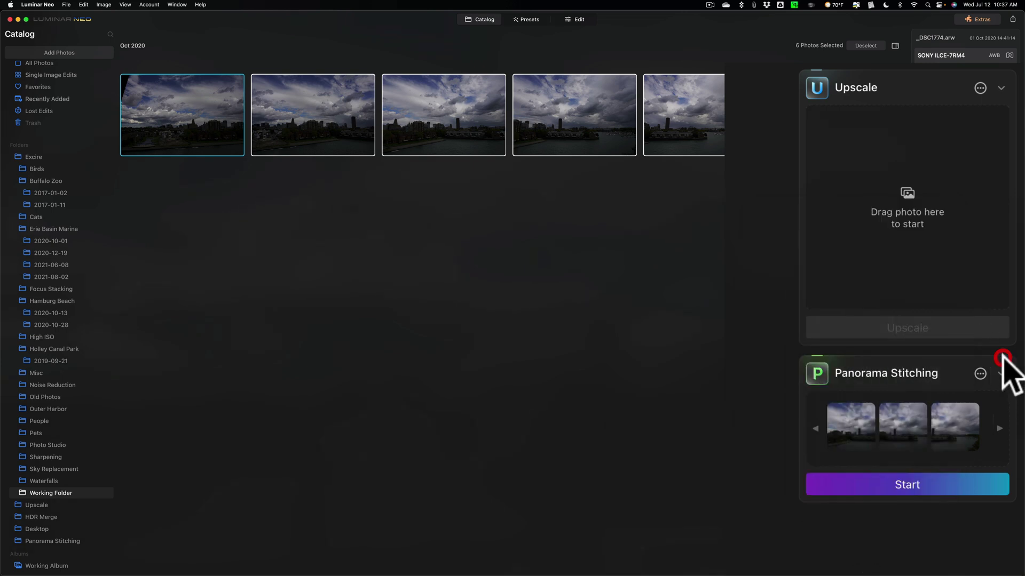
Start stitching the six queued skyline photos in the Panorama Stitching panel
click(904, 486)
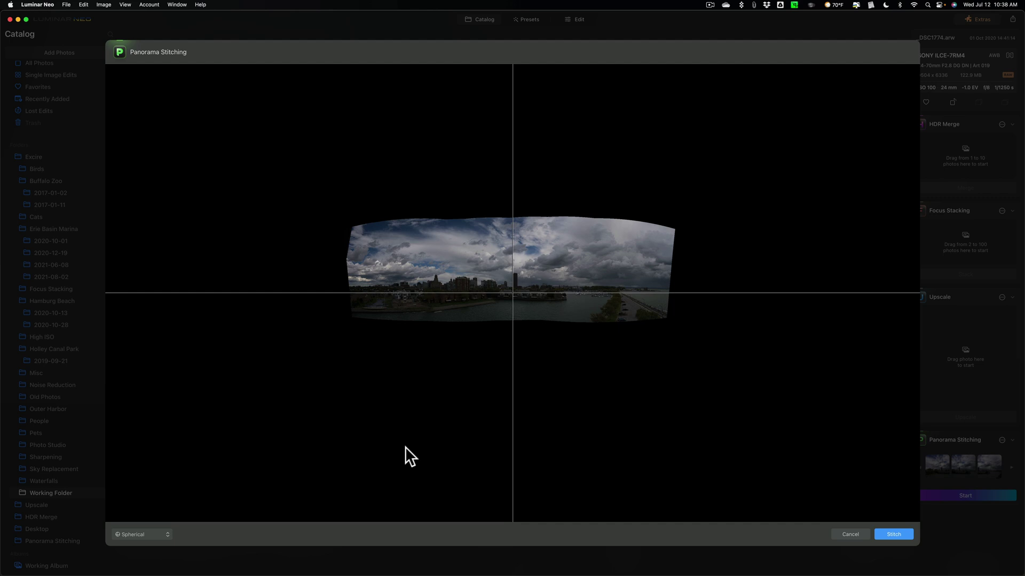
Try the Cylindrical, Mercator and Plane projections on the panorama preview
click(155, 534)
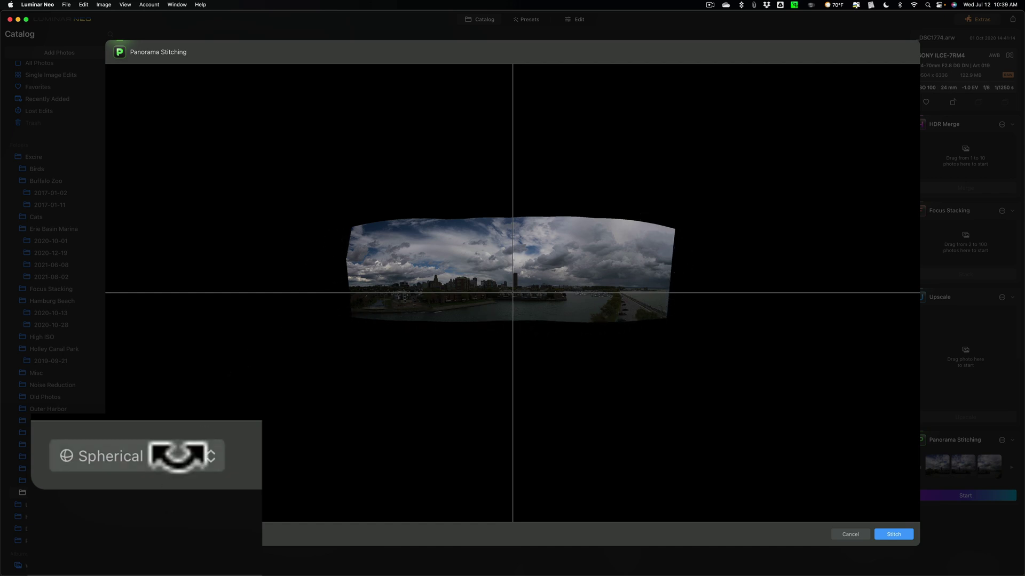
click(203, 454)
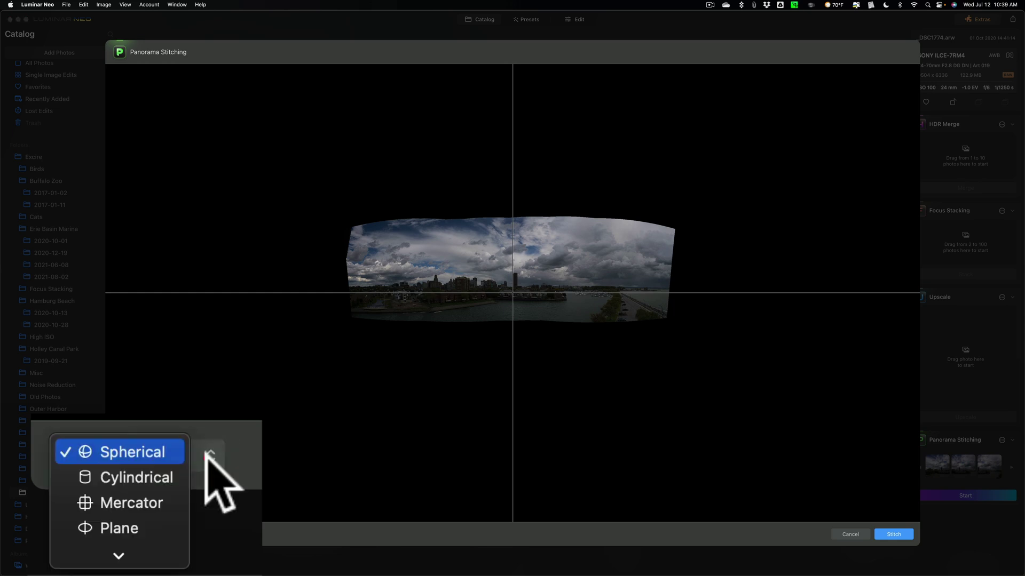
click(158, 474)
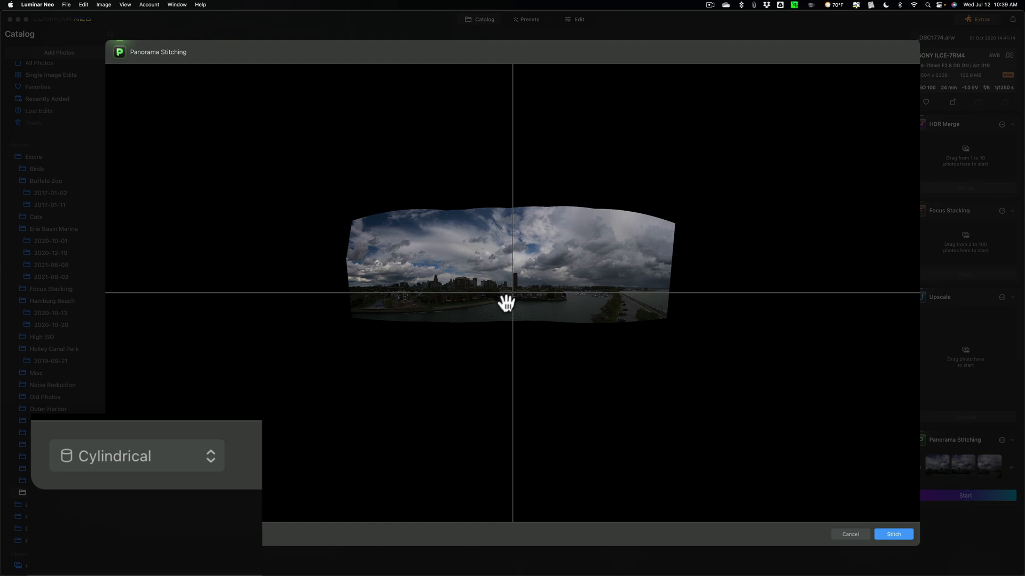
click(197, 458)
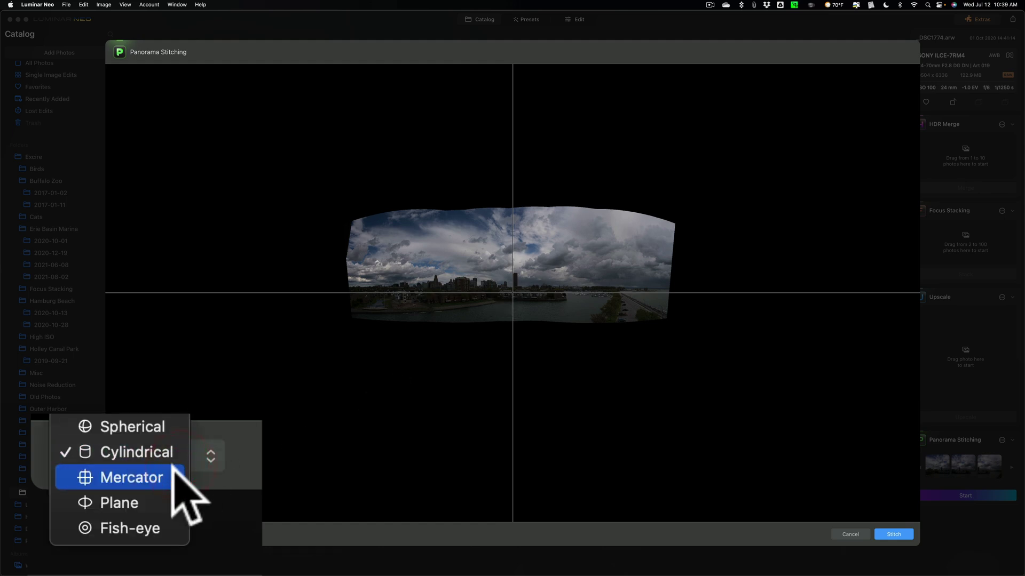
click(172, 472)
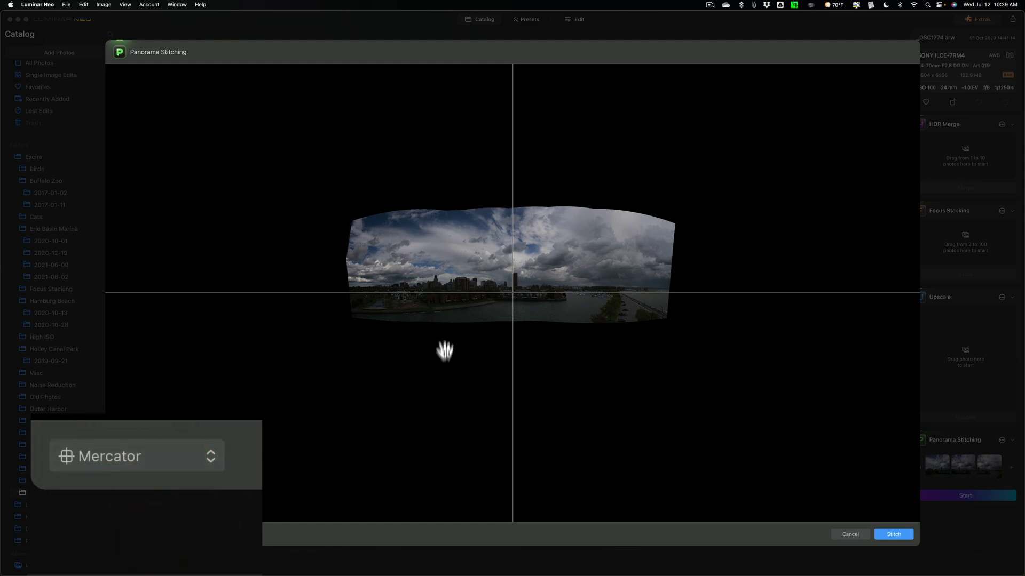
click(210, 455)
click(168, 473)
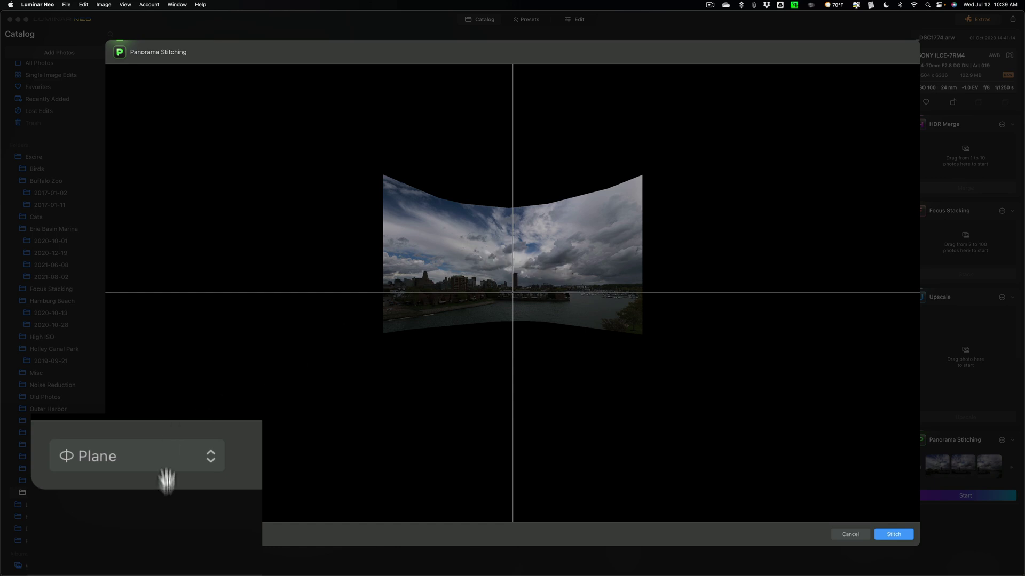
Choose the Spherical projection and stitch the panorama
click(204, 454)
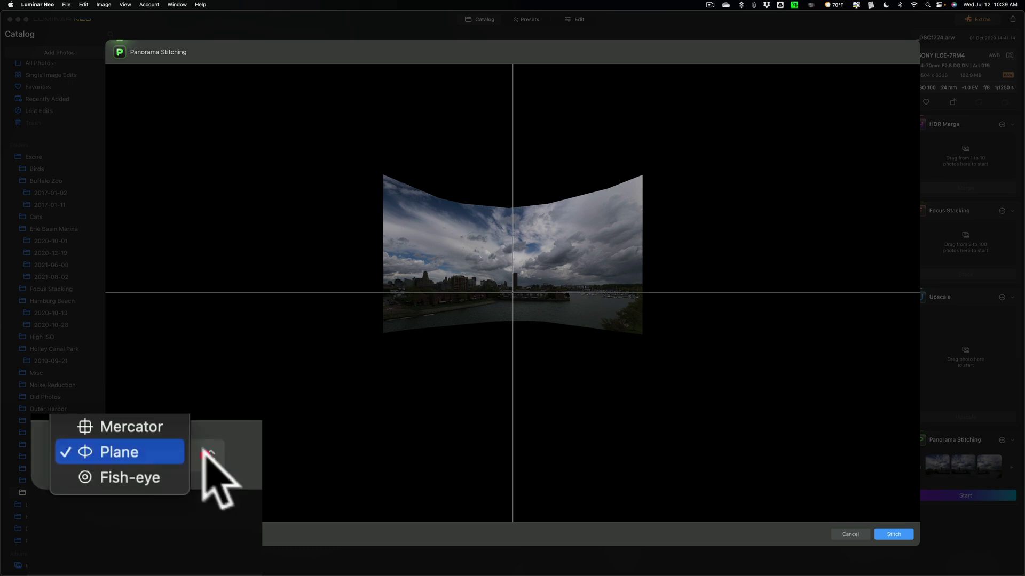
click(142, 510)
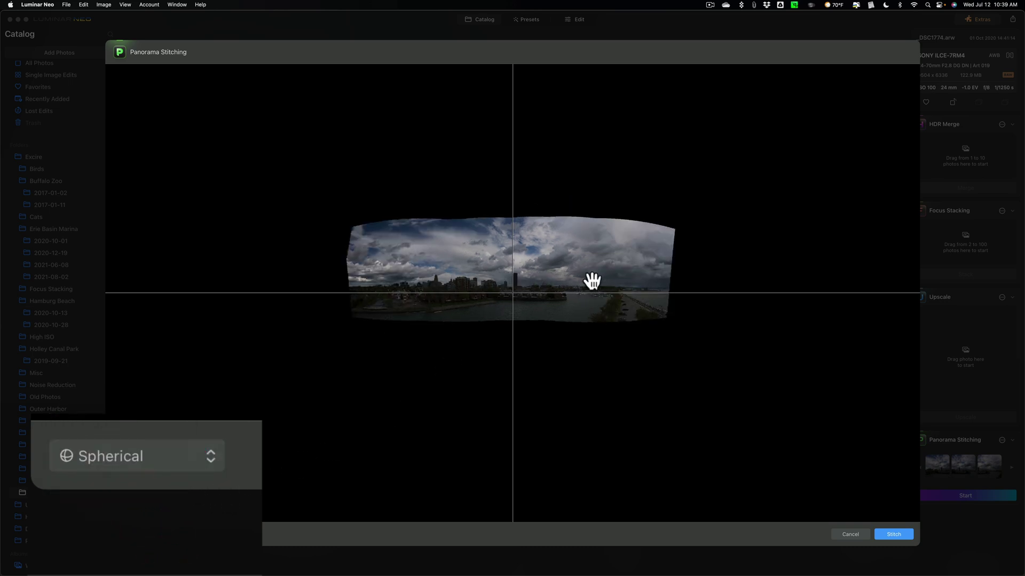
click(900, 534)
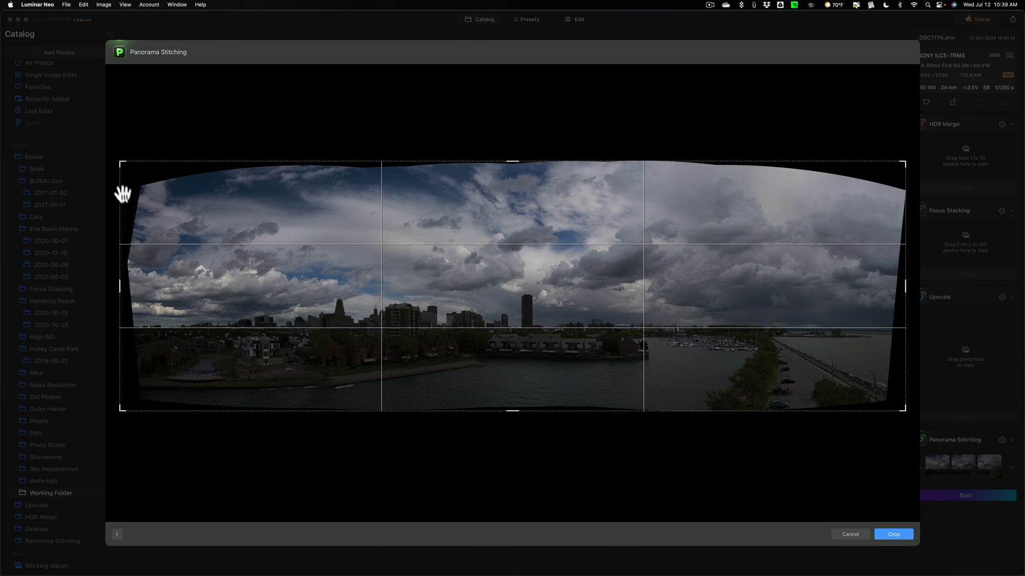
Pull the crop in at the top-left and bottom-right corners and nudge the panorama right inside it
drag(121, 163, 144, 187)
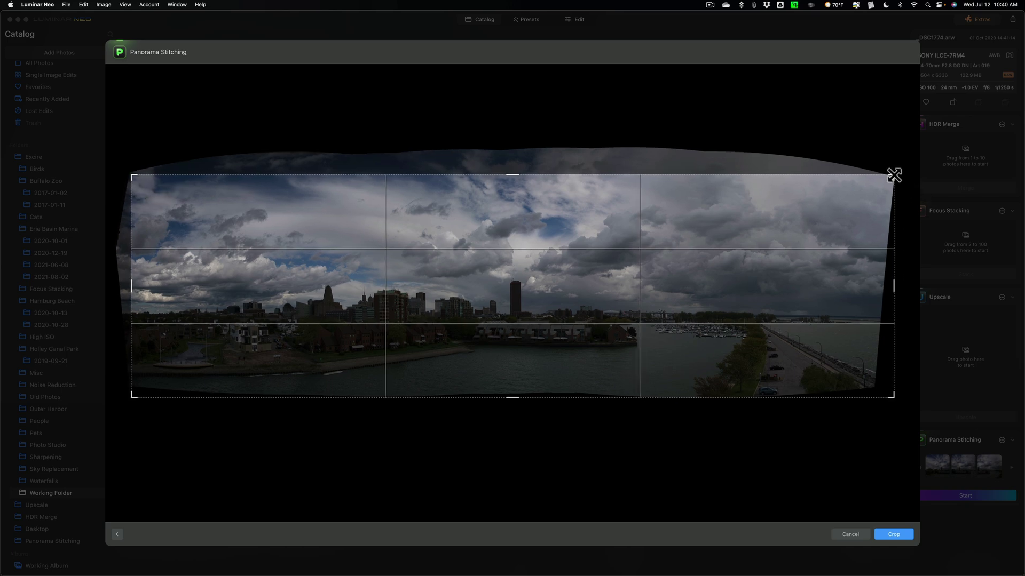
drag(894, 175, 890, 176)
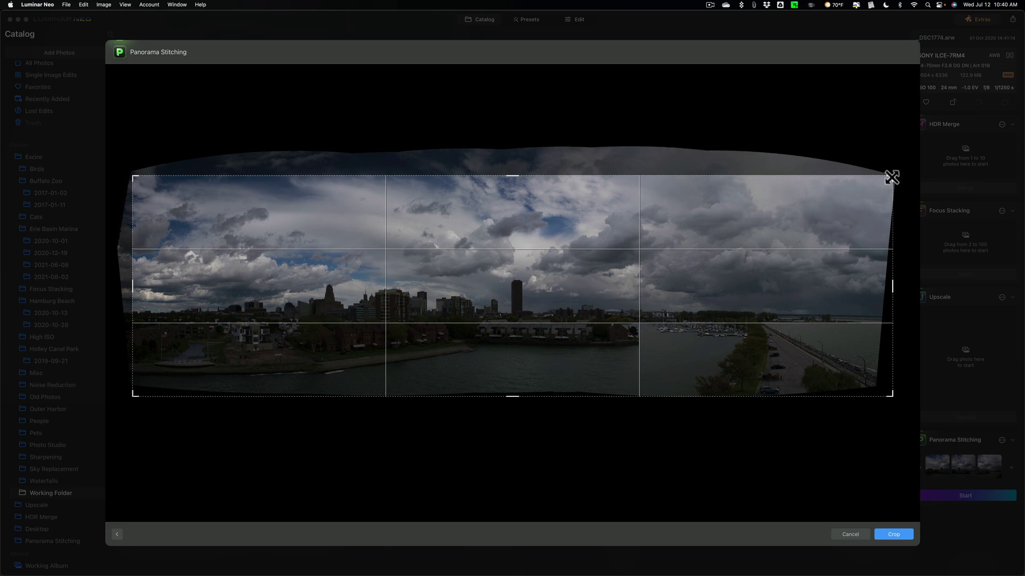
drag(890, 393, 875, 379)
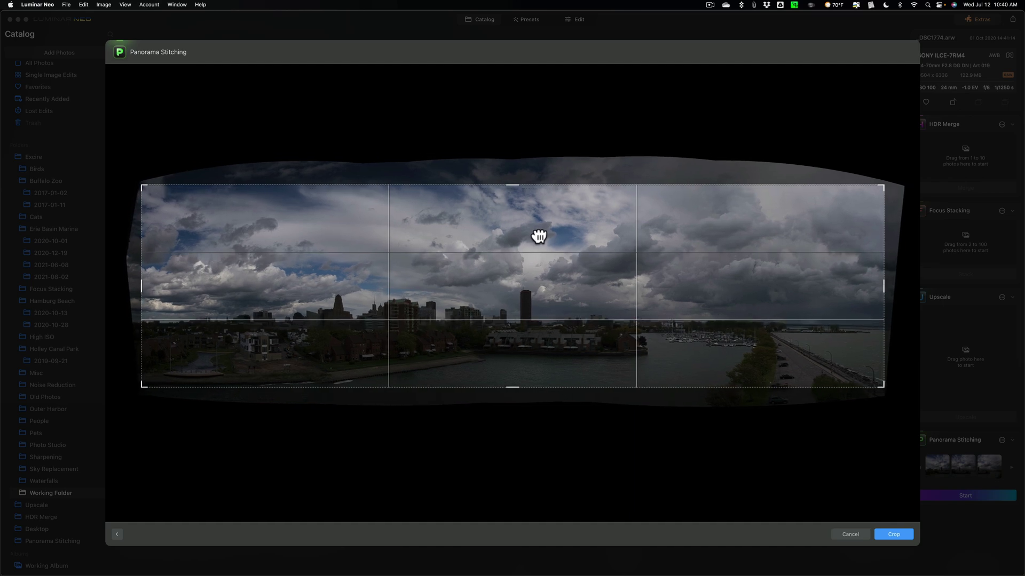
drag(538, 236, 541, 236)
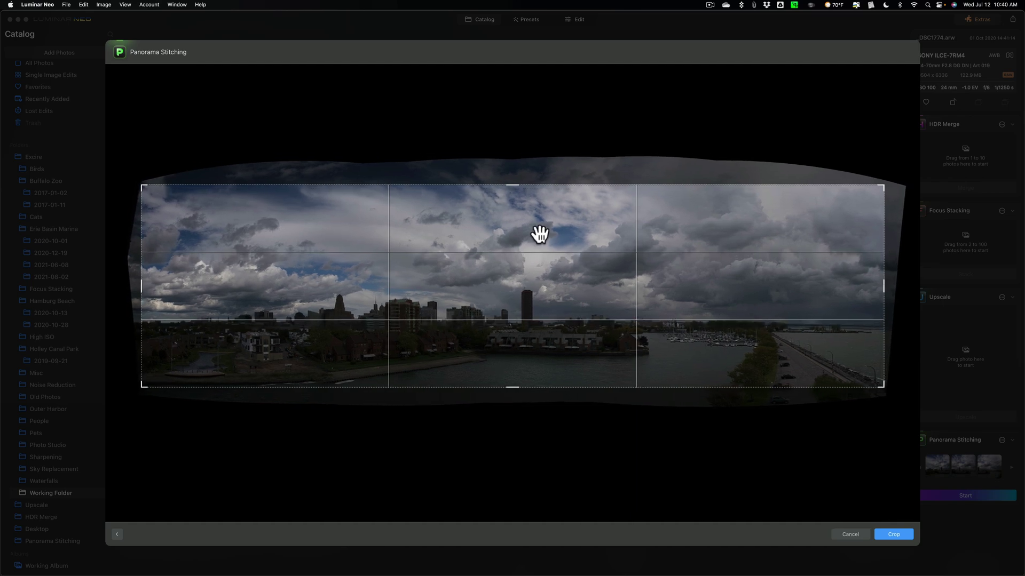
click(533, 247)
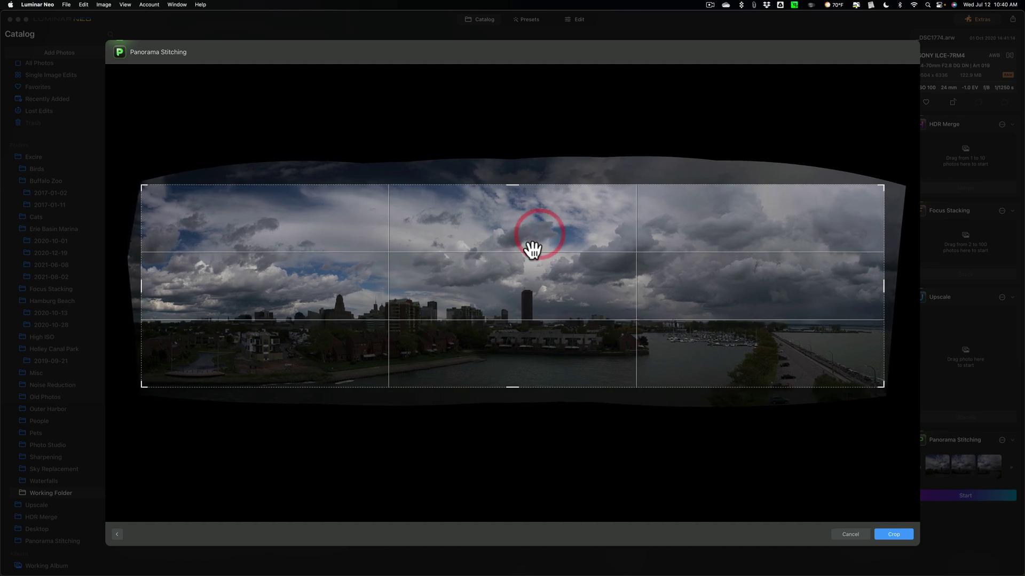
Apply the crop, save the panorama, and open it large from the Panorama Stitching folder
click(897, 536)
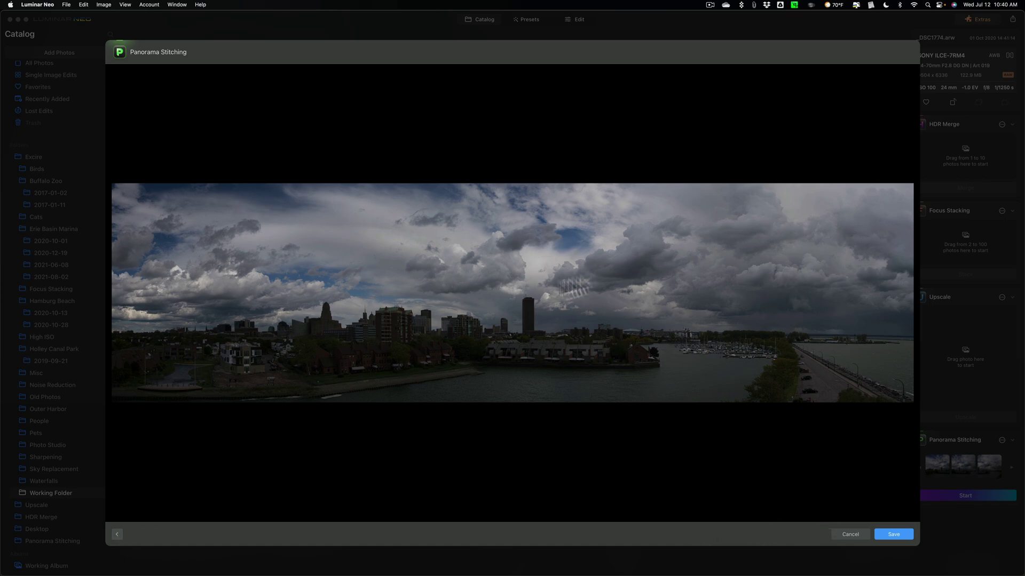
click(894, 533)
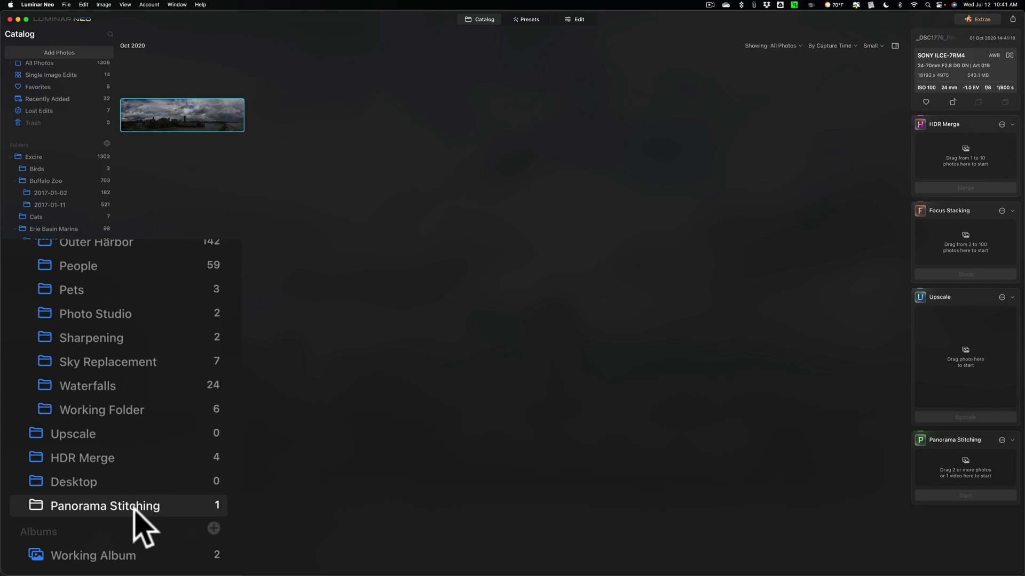
click(132, 409)
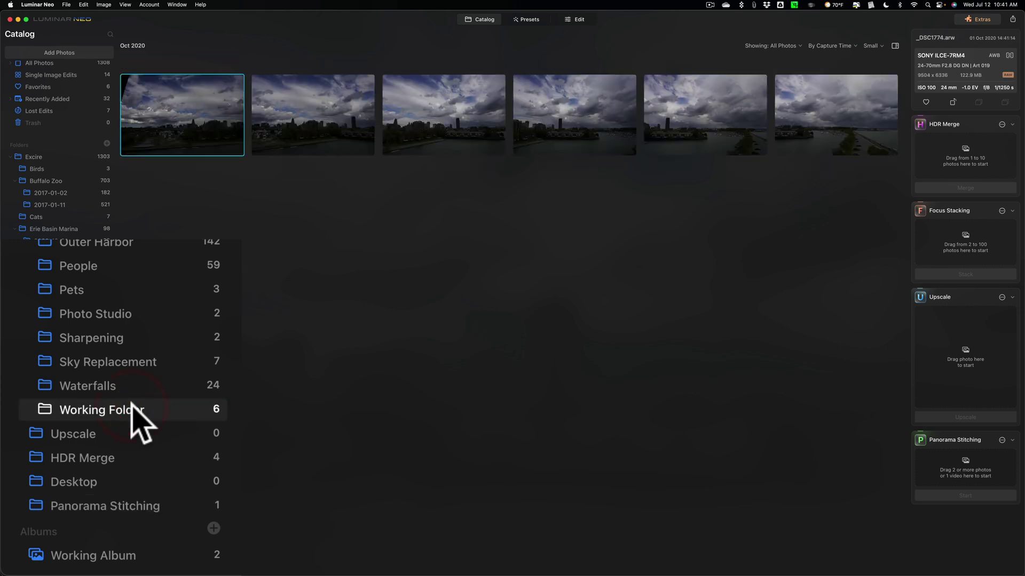
click(129, 506)
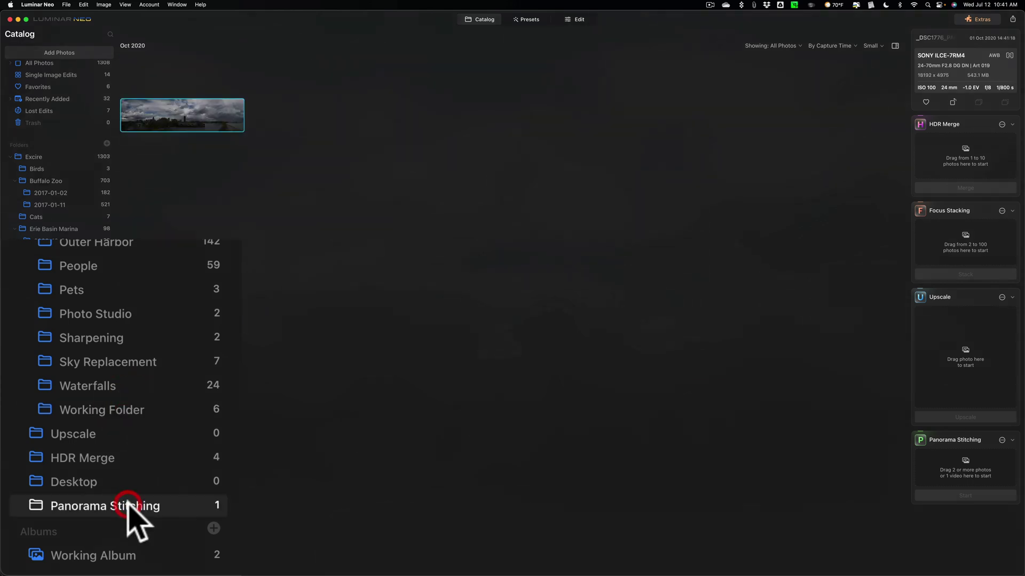
double_click(199, 109)
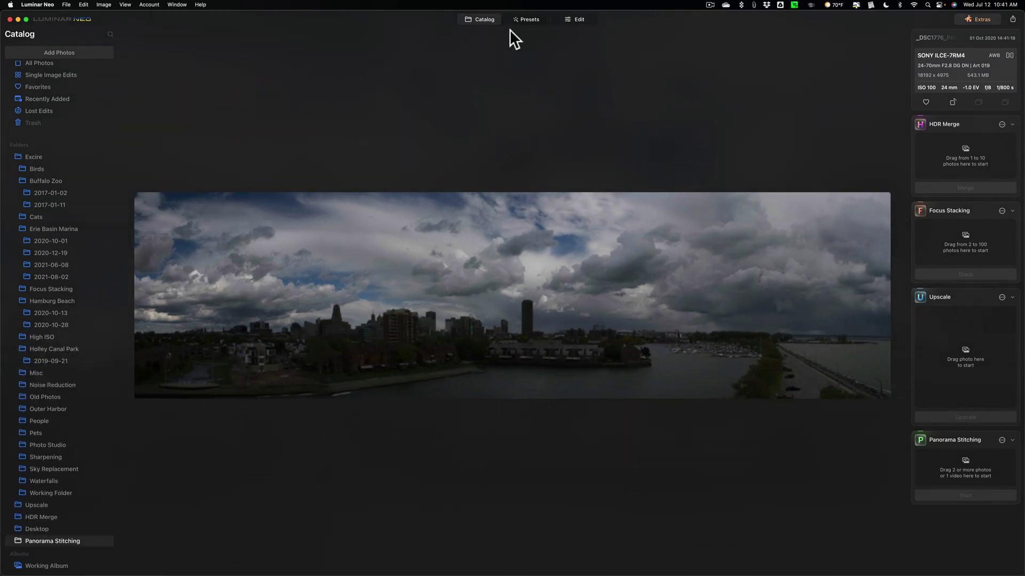
Edit the panorama with Enhance AI Accent raised to 70 and Develop expanded
click(575, 20)
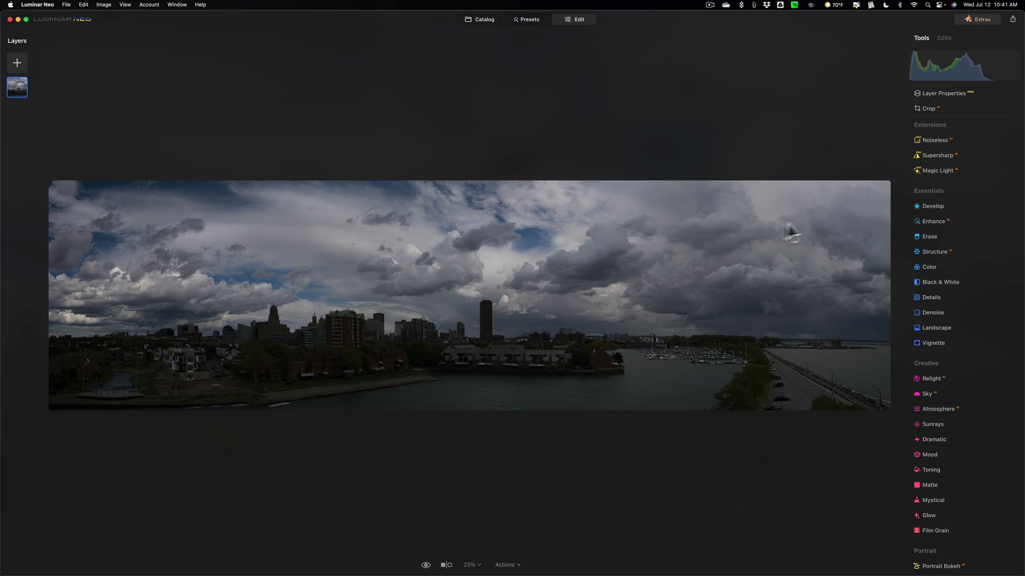
click(936, 219)
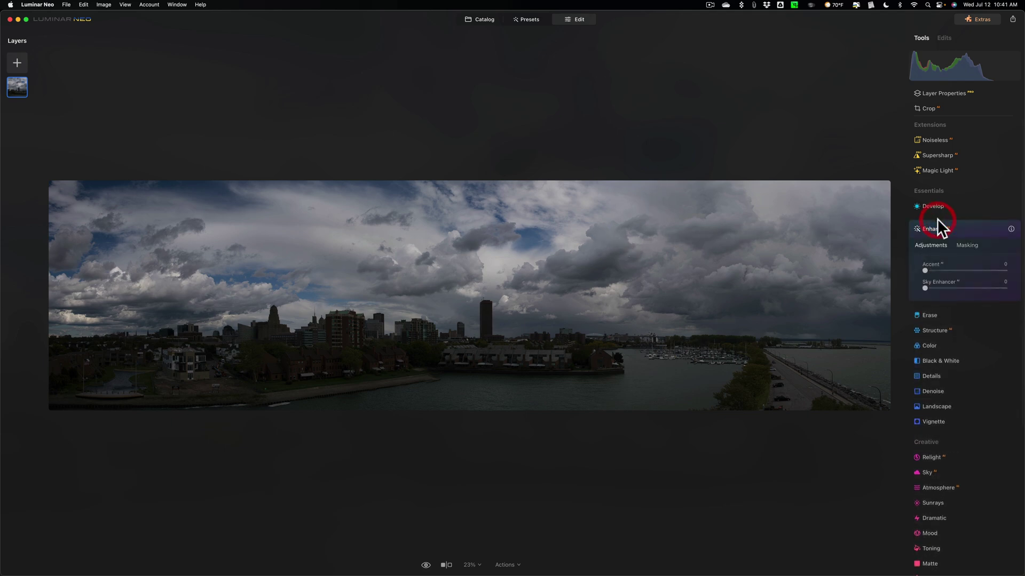
drag(863, 275, 922, 279)
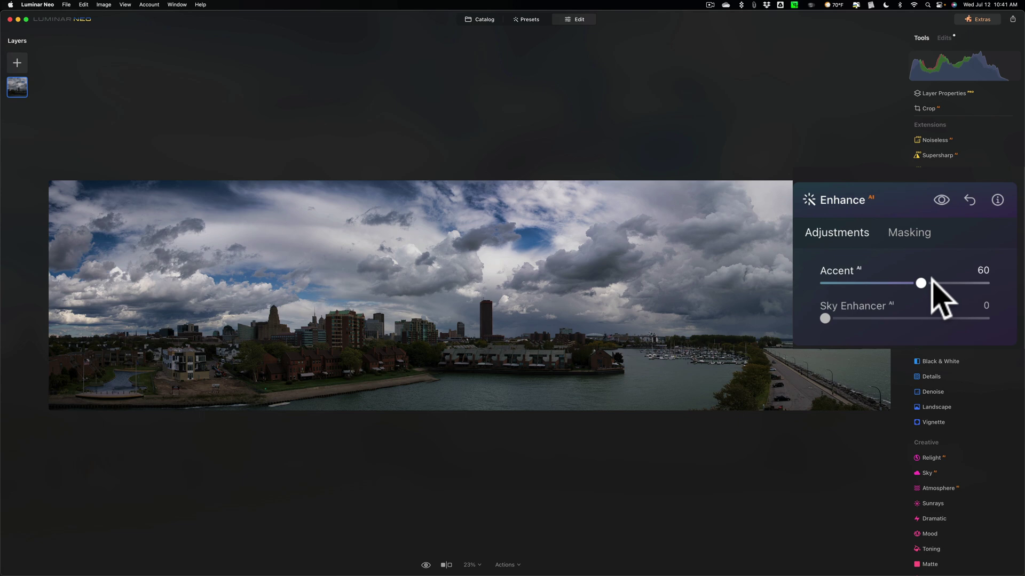
drag(922, 281, 937, 282)
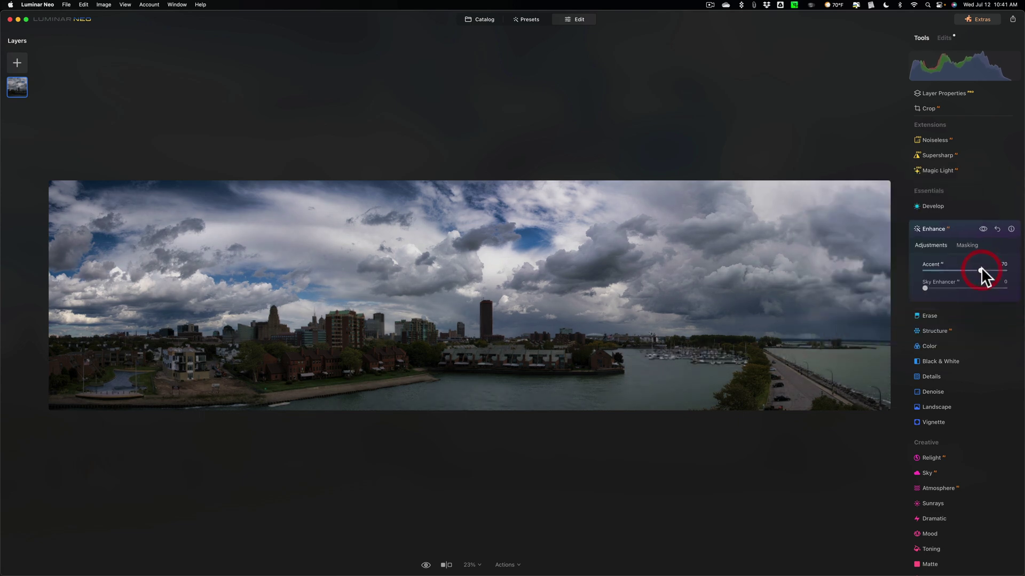
click(948, 205)
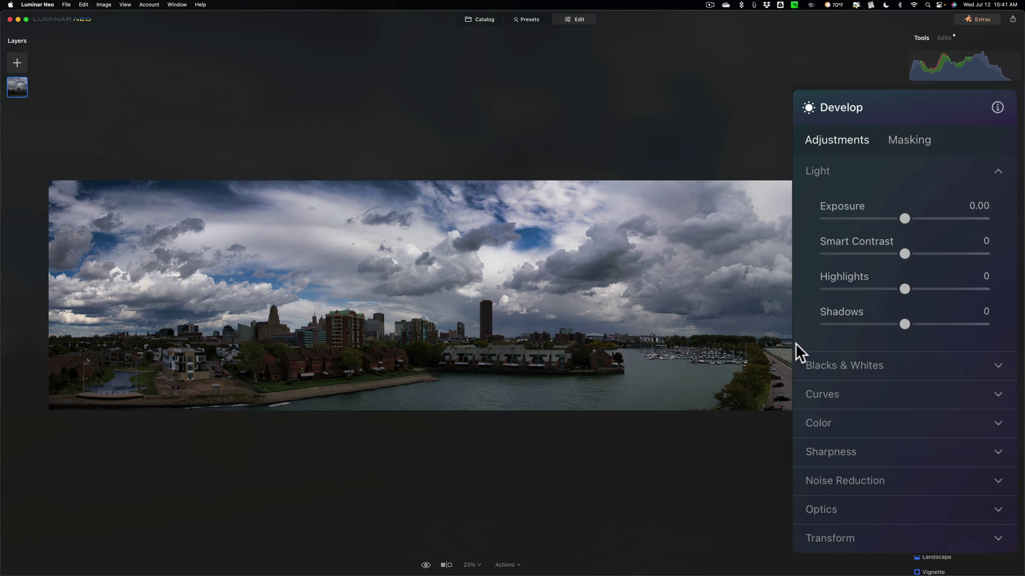
Create an AI mask in Develop covering Flora, Natural Ground and Man Made Ground
click(908, 140)
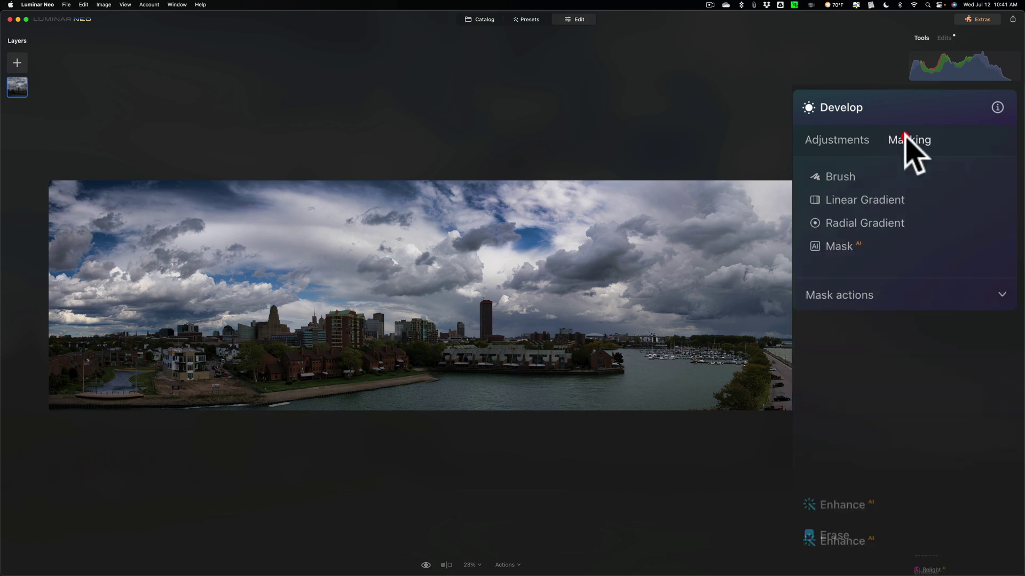
click(839, 247)
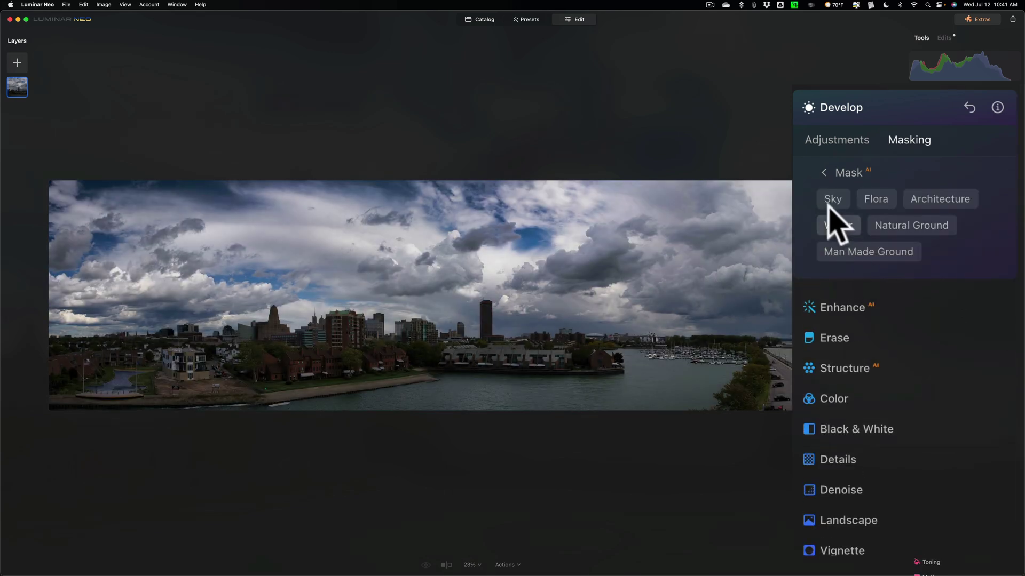
click(878, 200)
click(889, 230)
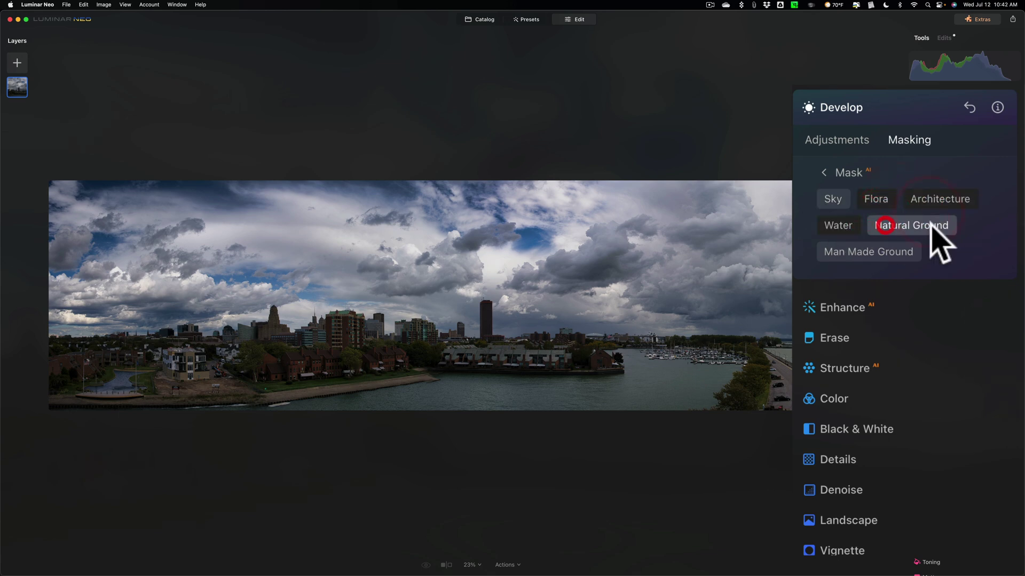
click(845, 248)
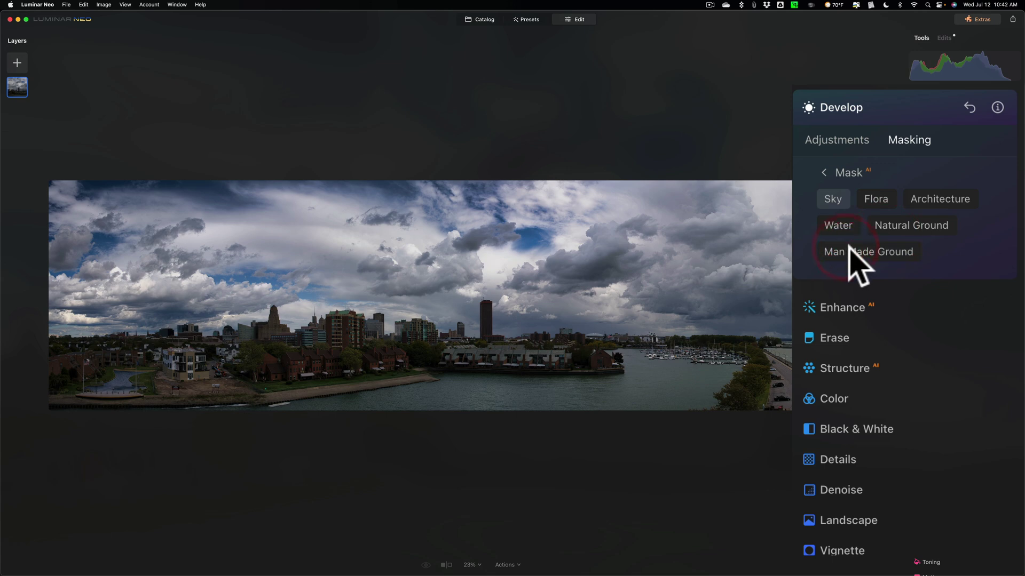
Lift Shadows to 100 in the masked Light settings, leaving Exposure at 0.00
click(830, 137)
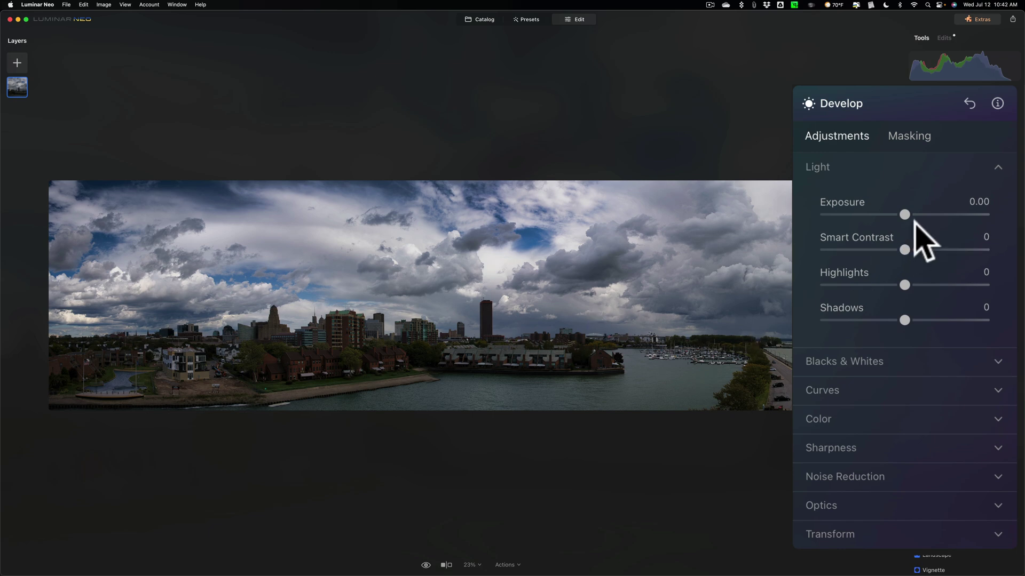
drag(904, 214, 1020, 267)
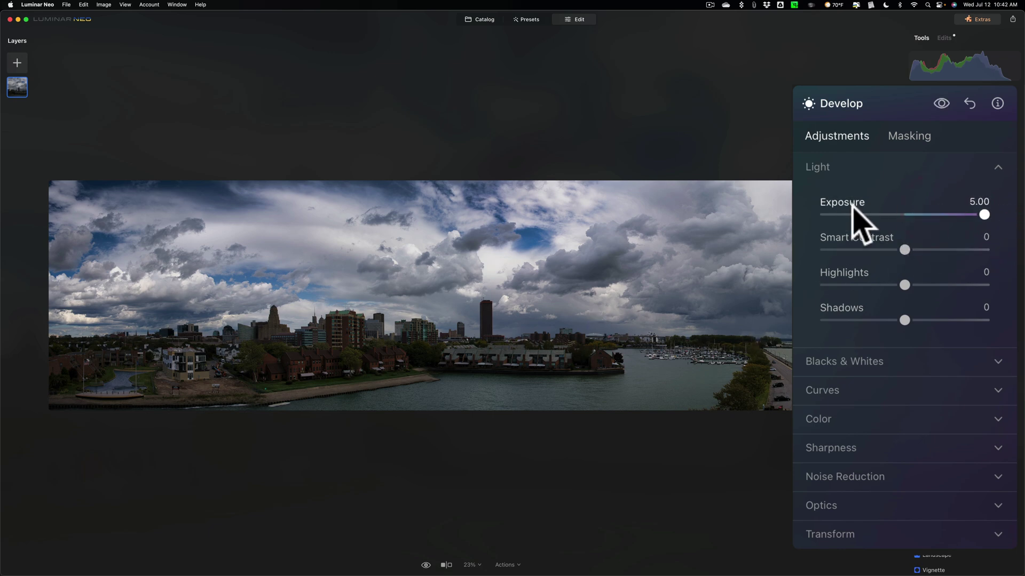
click(940, 214)
drag(940, 214, 904, 215)
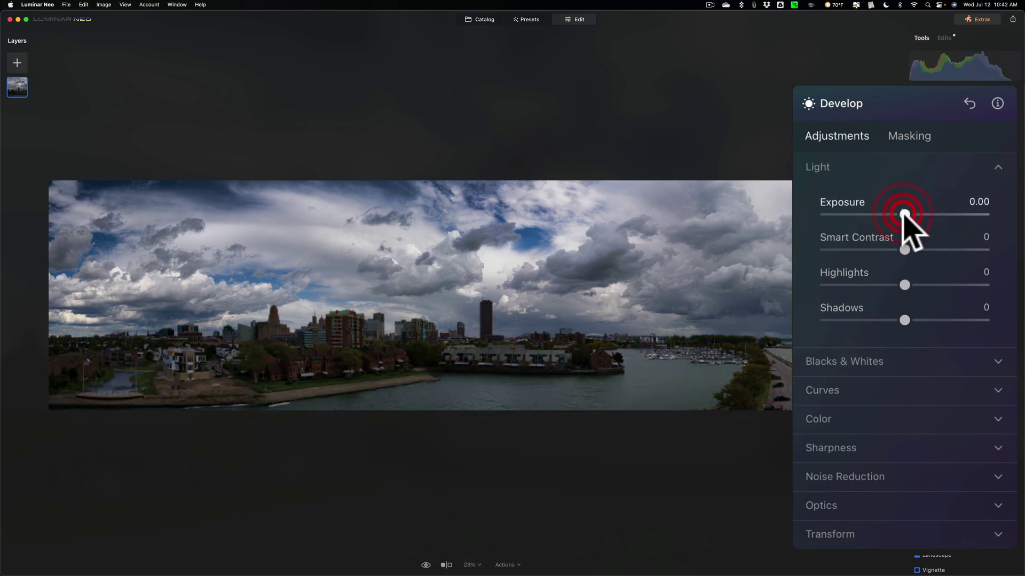
drag(901, 316, 1006, 320)
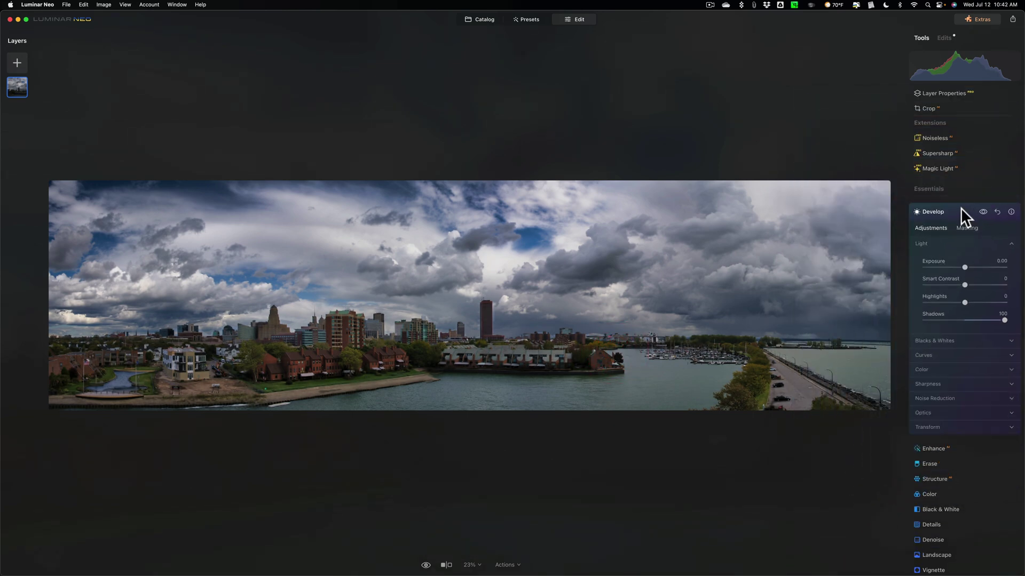
In the Color tool's HSL Luminance, brighten Blue to 94
click(1007, 370)
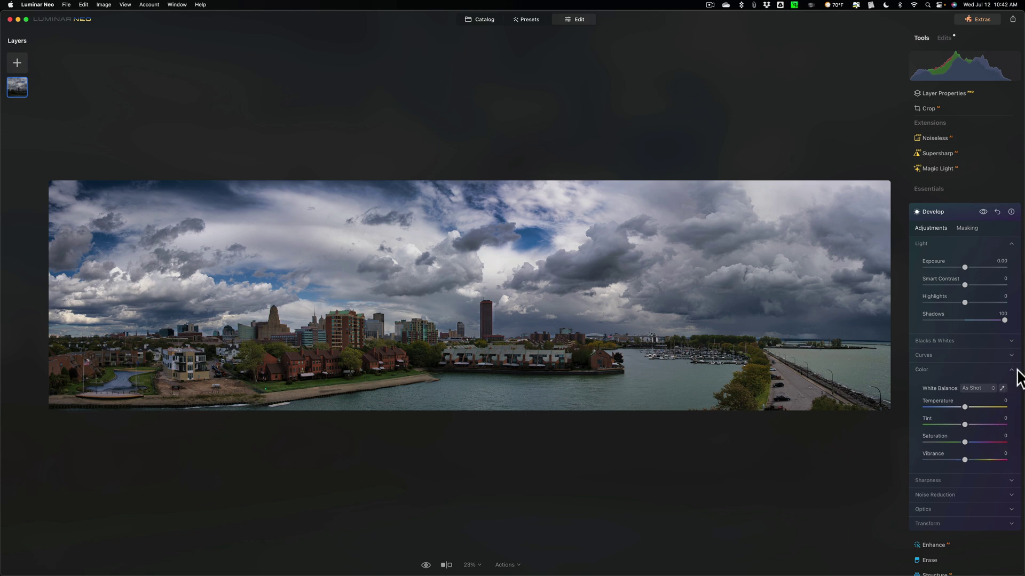
click(1011, 370)
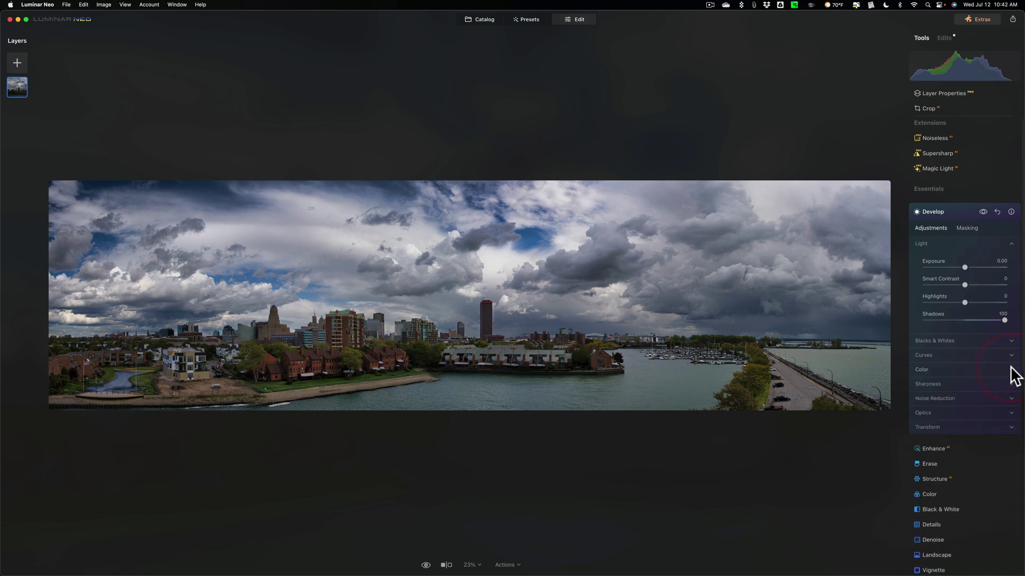
click(982, 495)
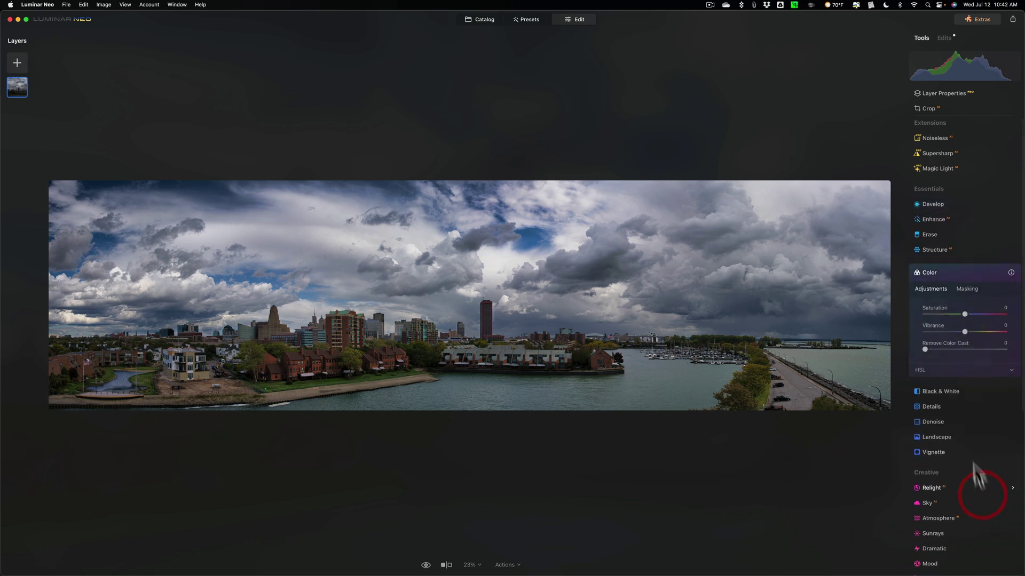
click(1010, 368)
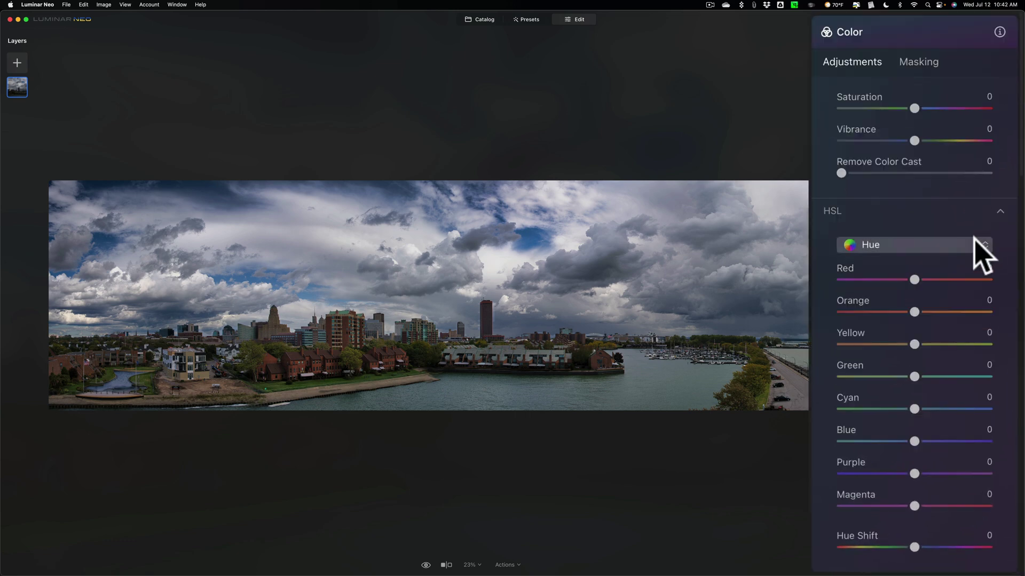
click(974, 243)
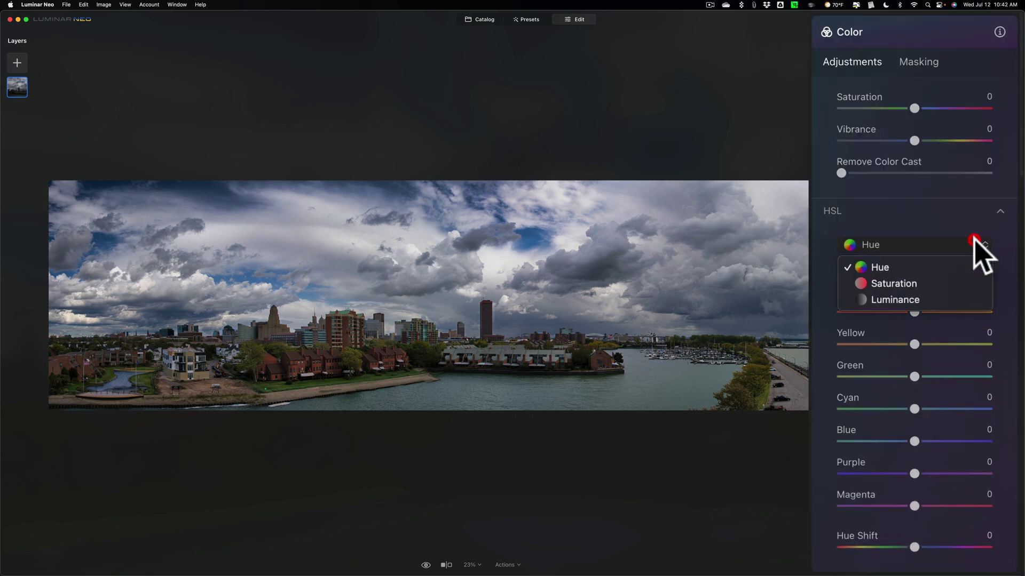
click(918, 300)
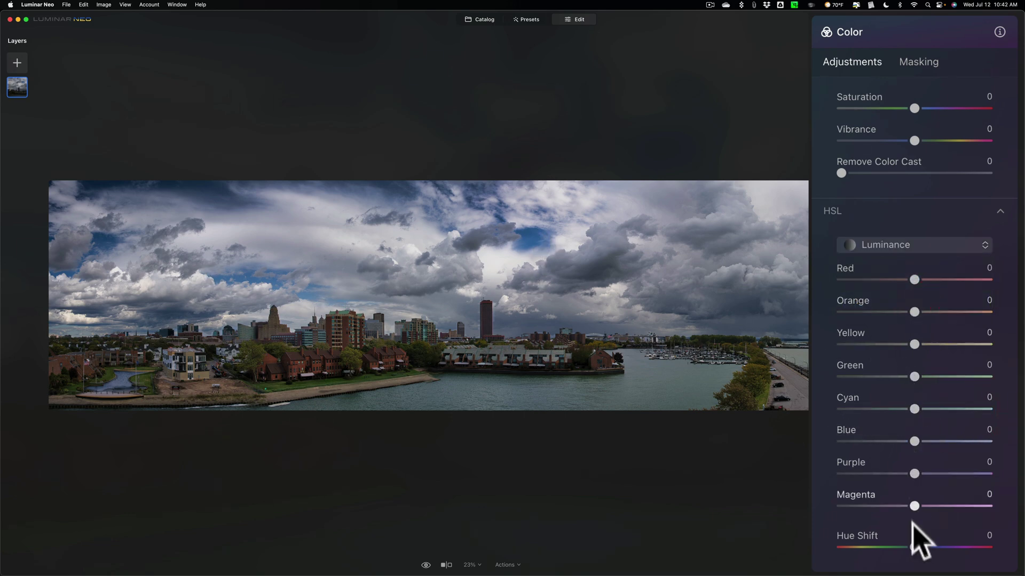
drag(911, 438, 984, 443)
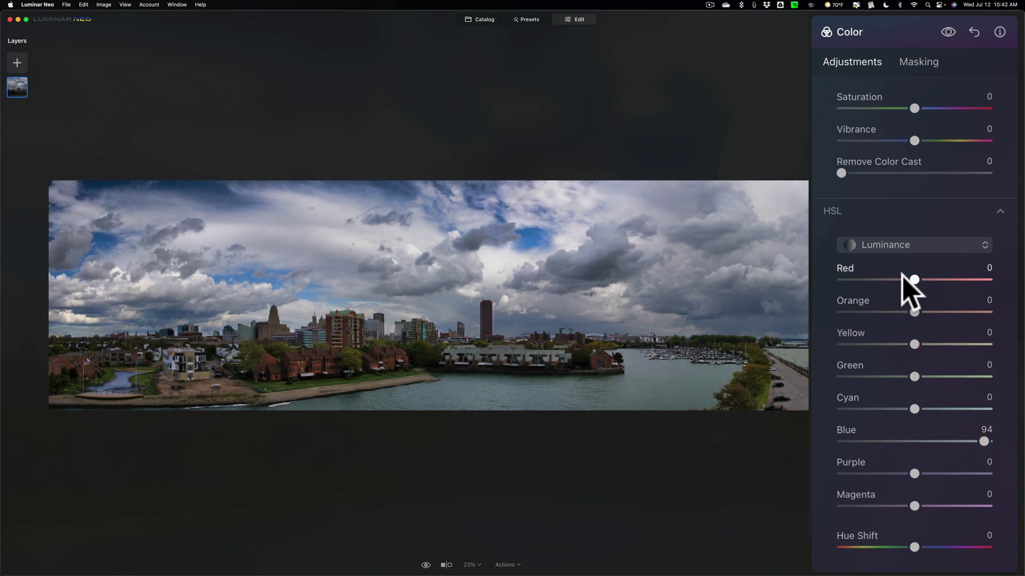
Desaturate Blue to -12, then set Luminance Yellow to 83 and Green to -44
click(896, 246)
click(907, 329)
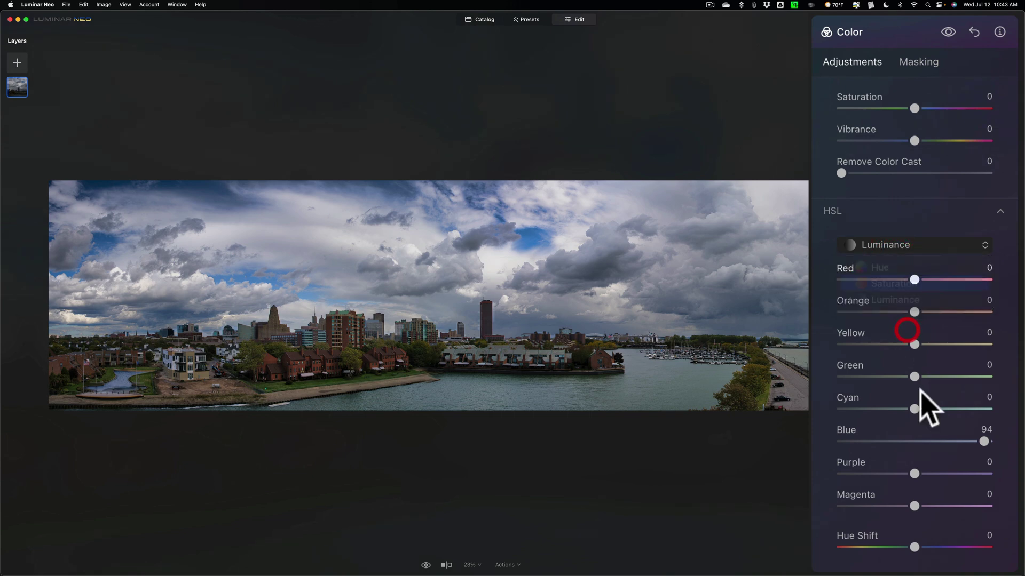
drag(912, 441, 901, 437)
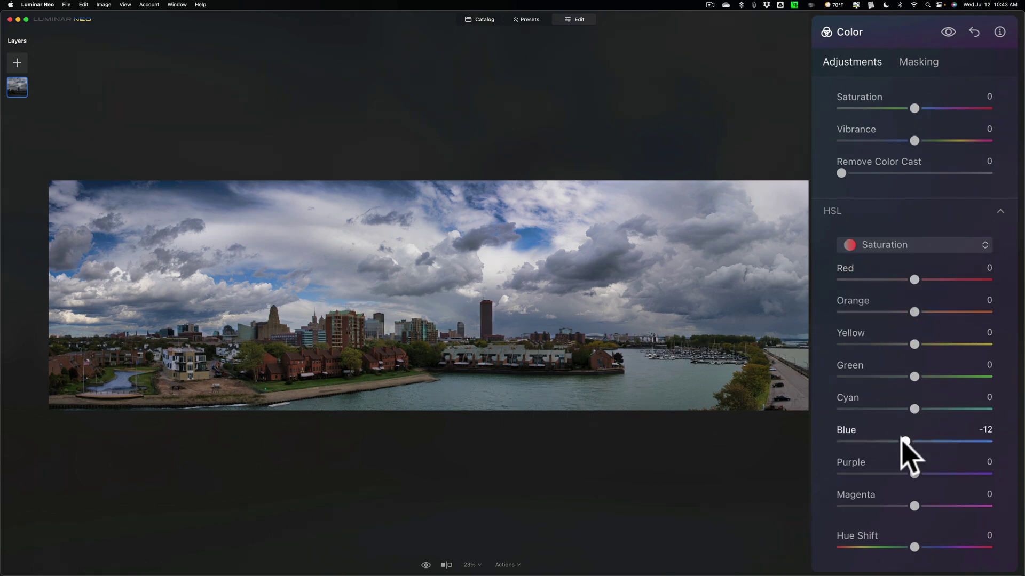
click(925, 247)
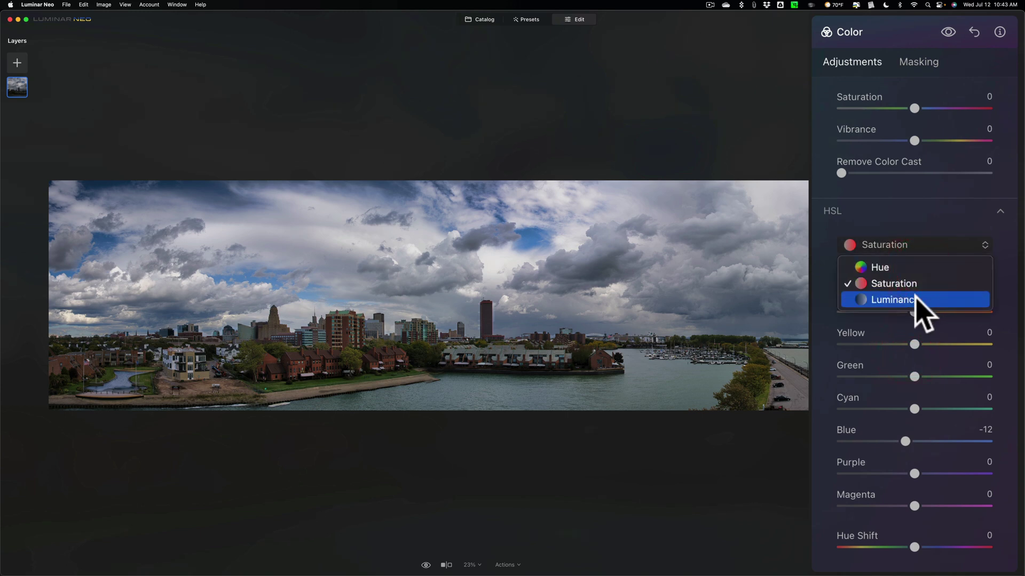
click(914, 296)
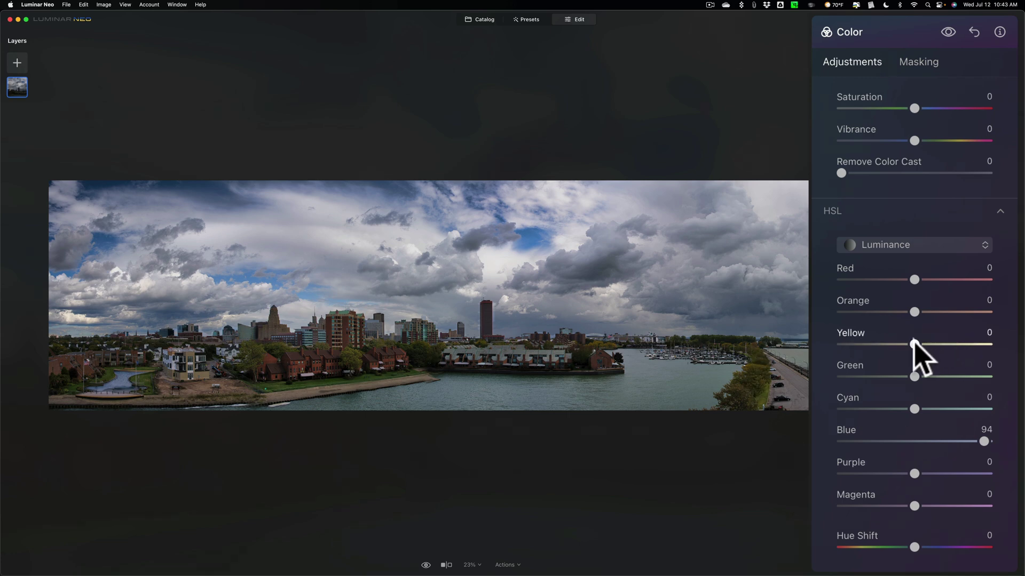
drag(915, 344, 984, 354)
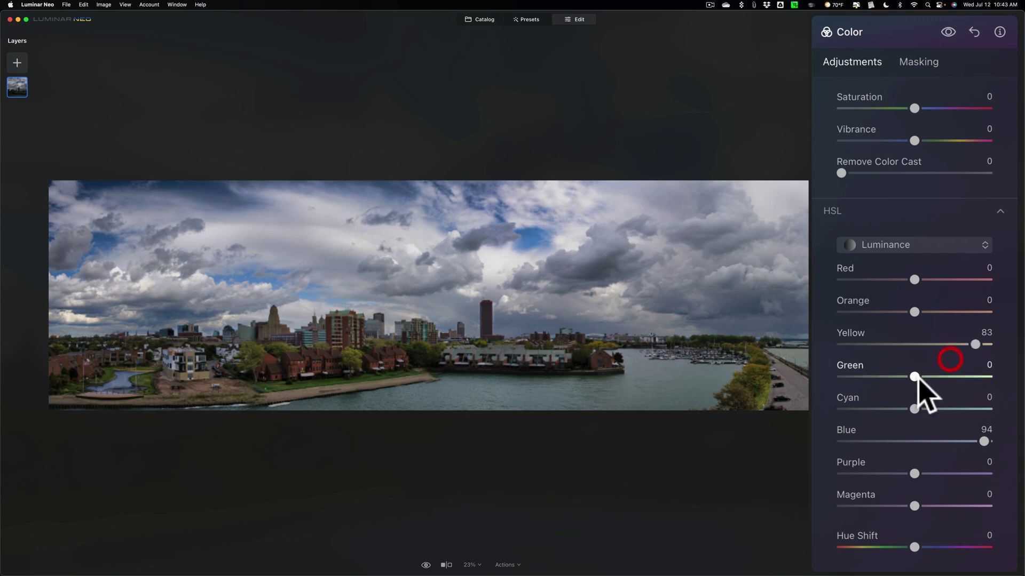
drag(916, 377, 882, 377)
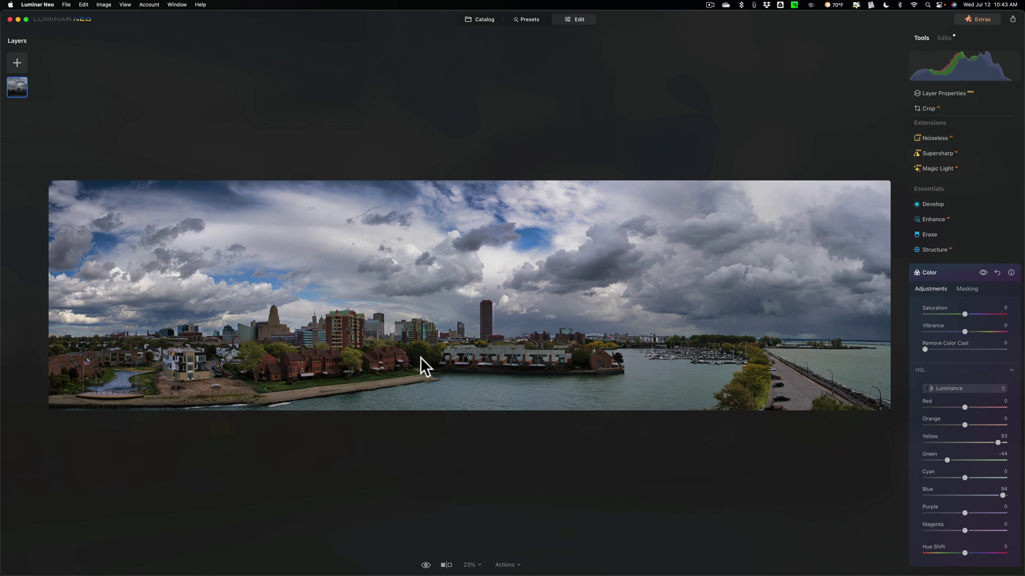
Close the Color tool and set Vignette Amount to -52 to darken the panorama's edges
click(947, 271)
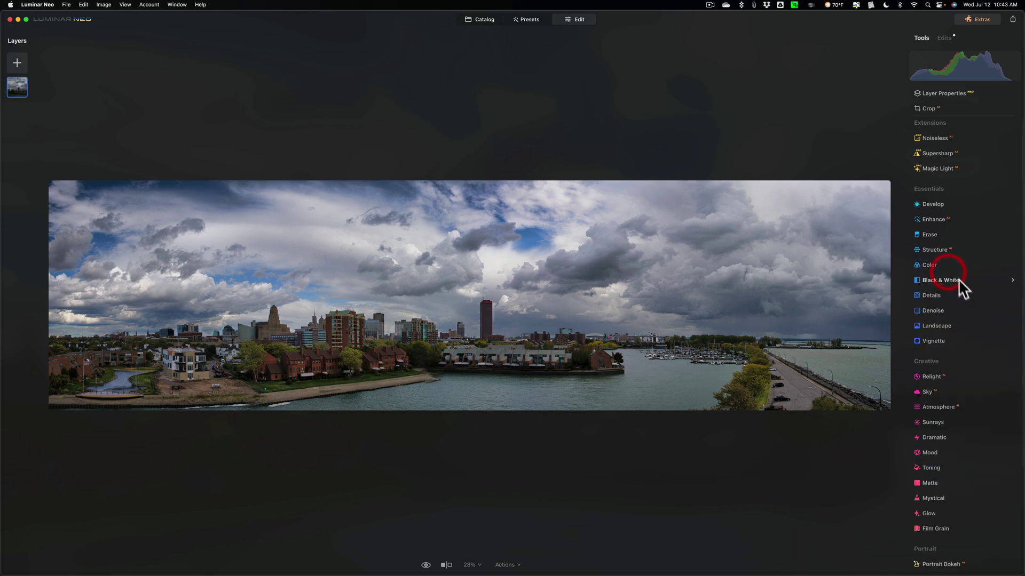
click(951, 344)
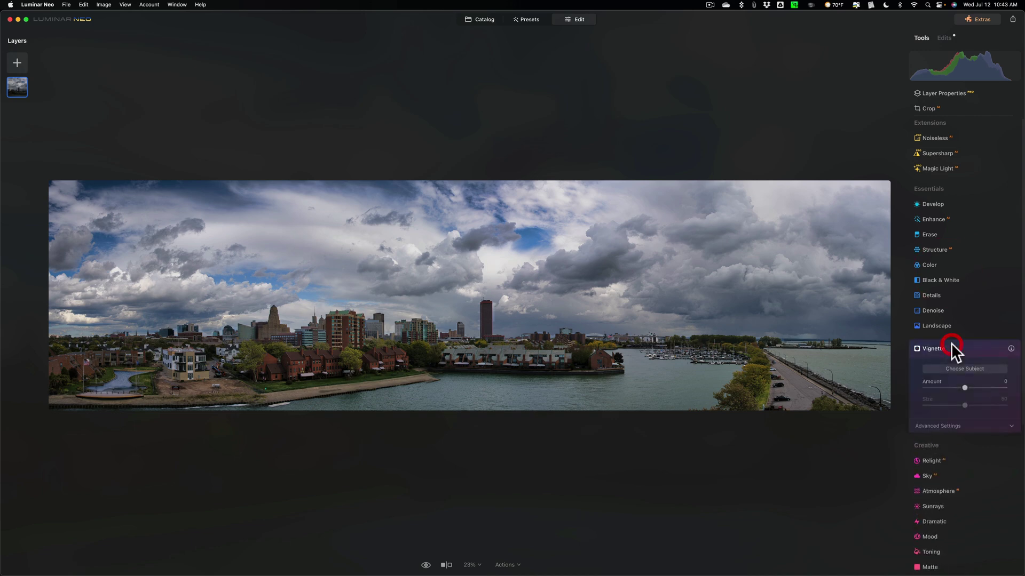
drag(901, 390, 872, 390)
click(896, 313)
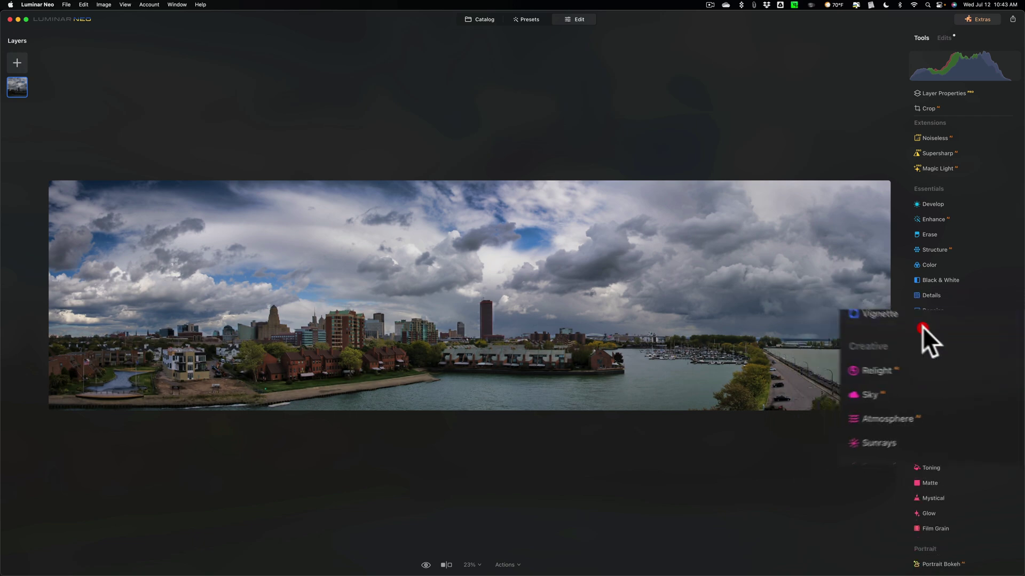